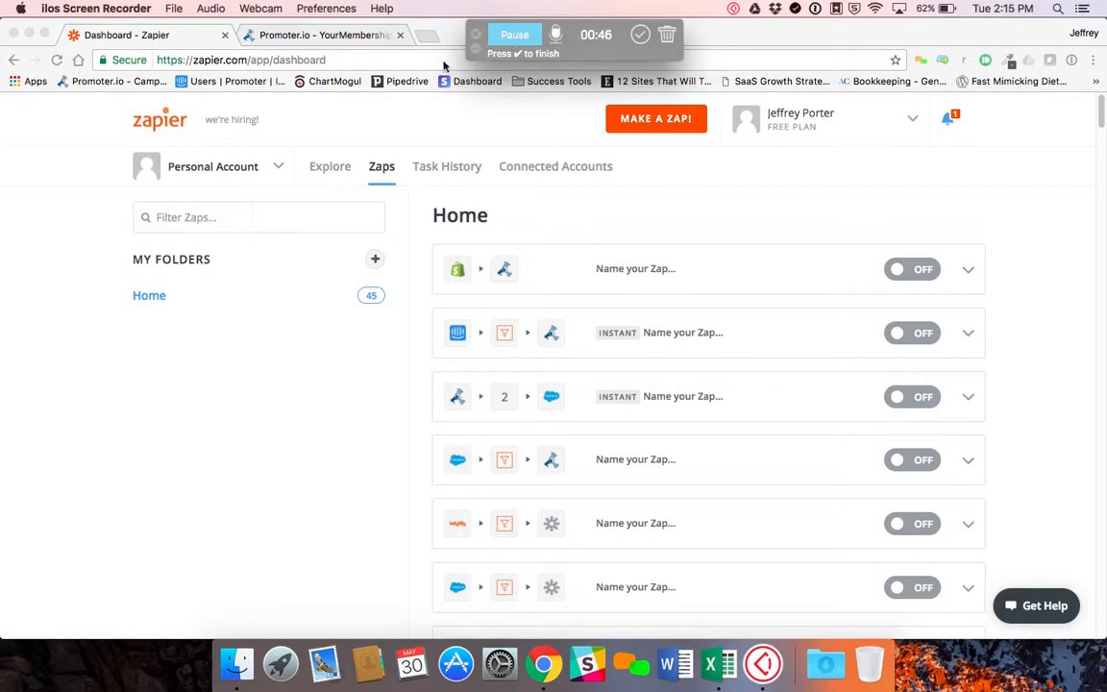
Create a new Zap and choose Promoter.io as its trigger app
left_click(574, 124)
left_click(640, 127)
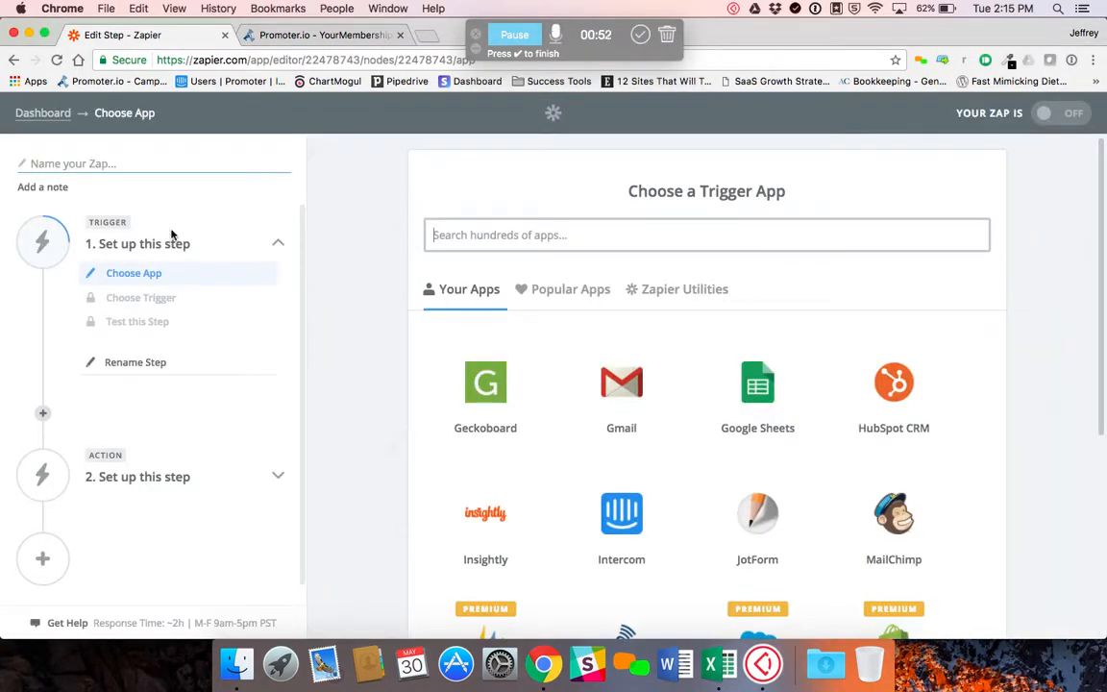
left_click(470, 242)
type("promoter")
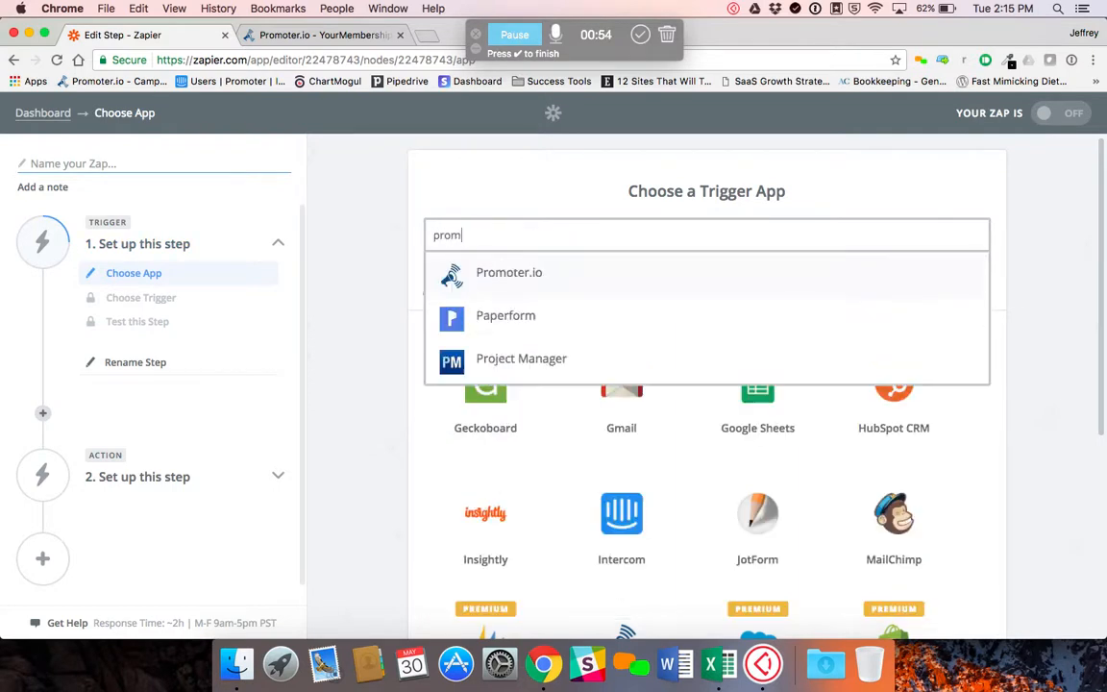
left_click(507, 274)
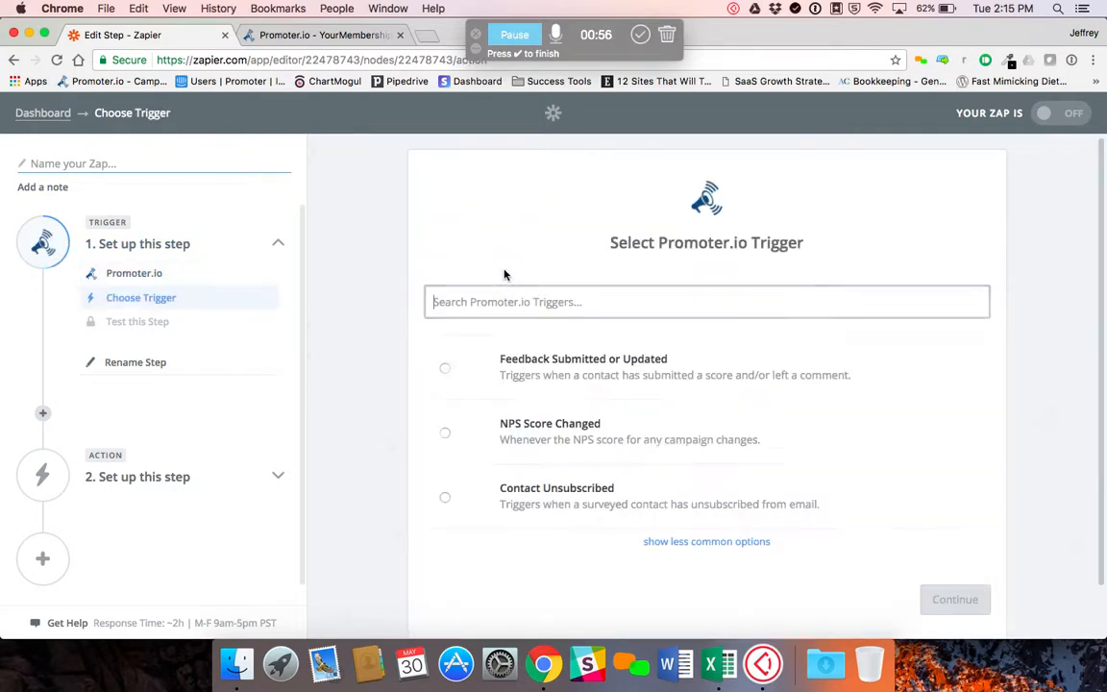
Set the trigger to Feedback Submitted or Updated and use Promoter.io Account #1
left_click(534, 368)
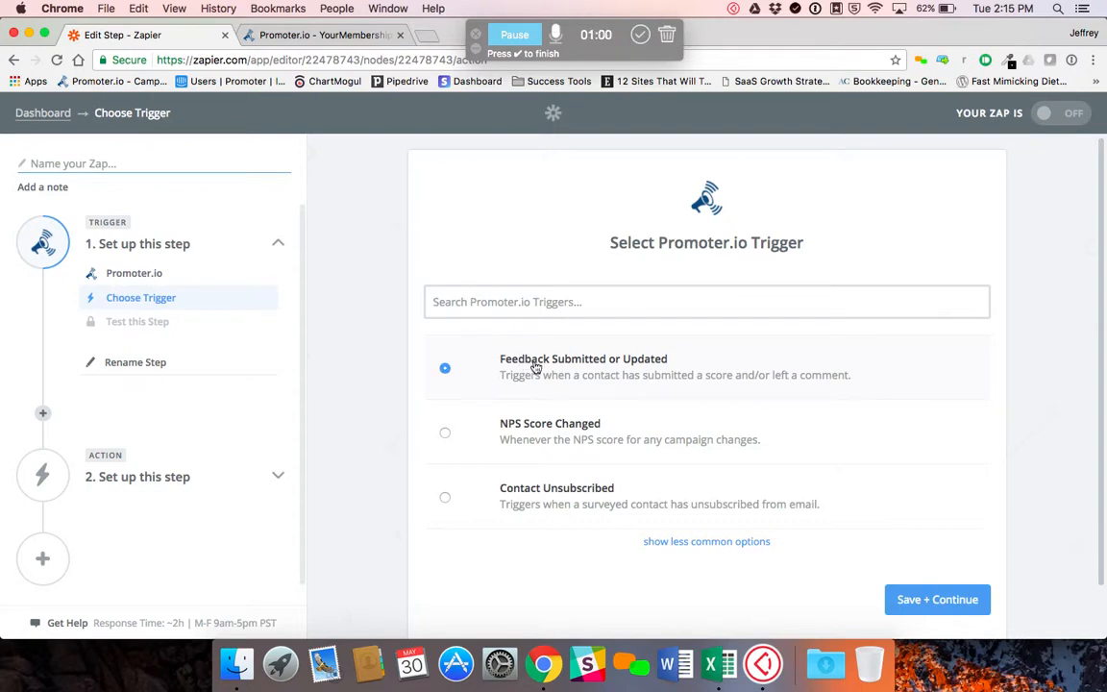
left_click(930, 601)
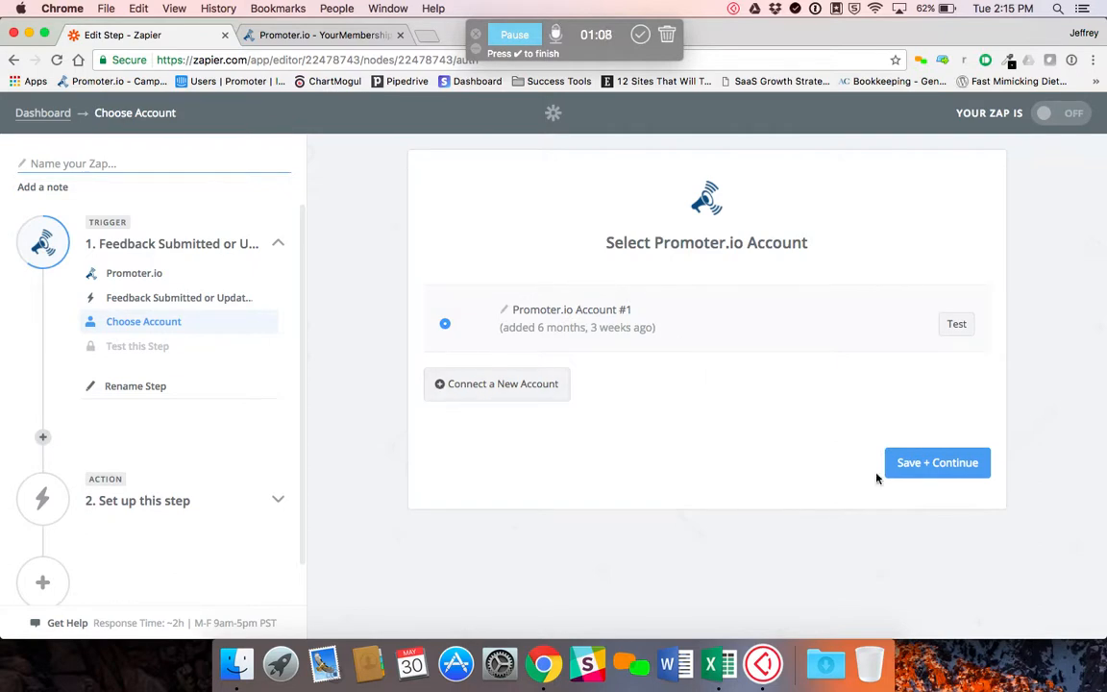
left_click(937, 469)
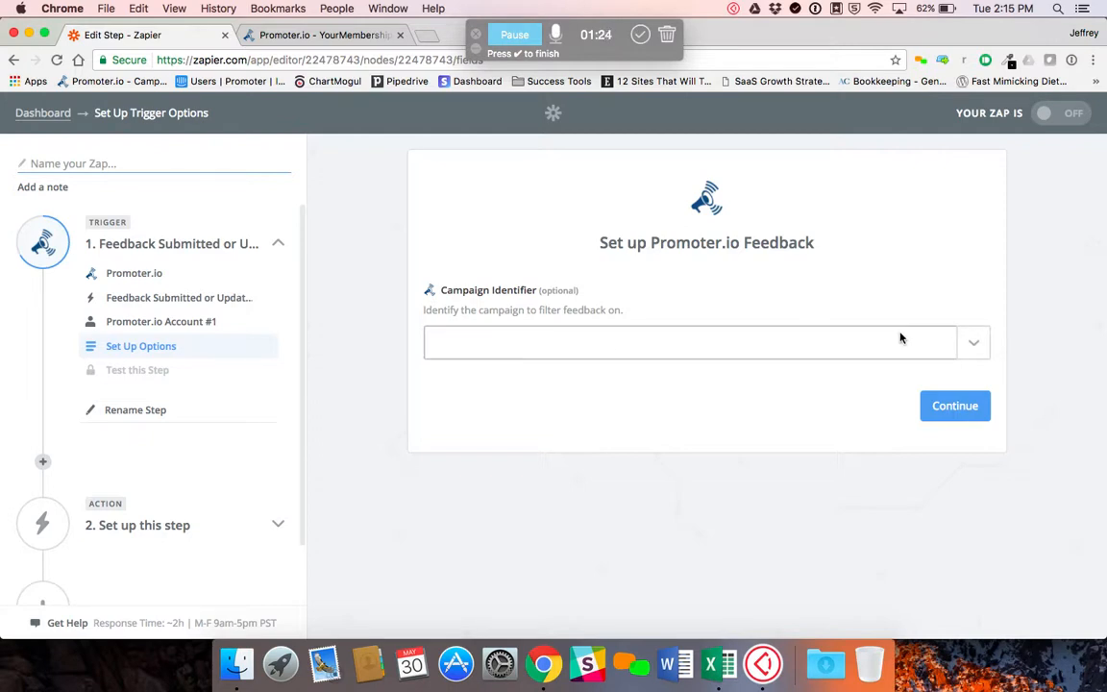
Leave the optional campaign identifier empty and test the trigger by fetching an existing feedback
left_click(975, 344)
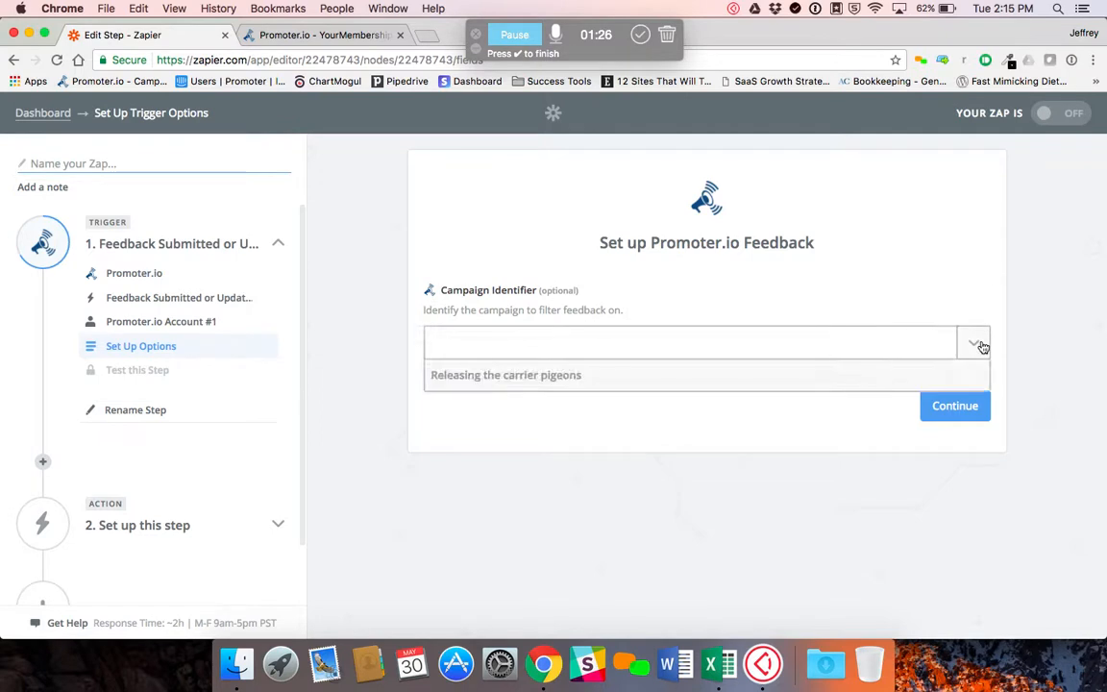
left_click(907, 289)
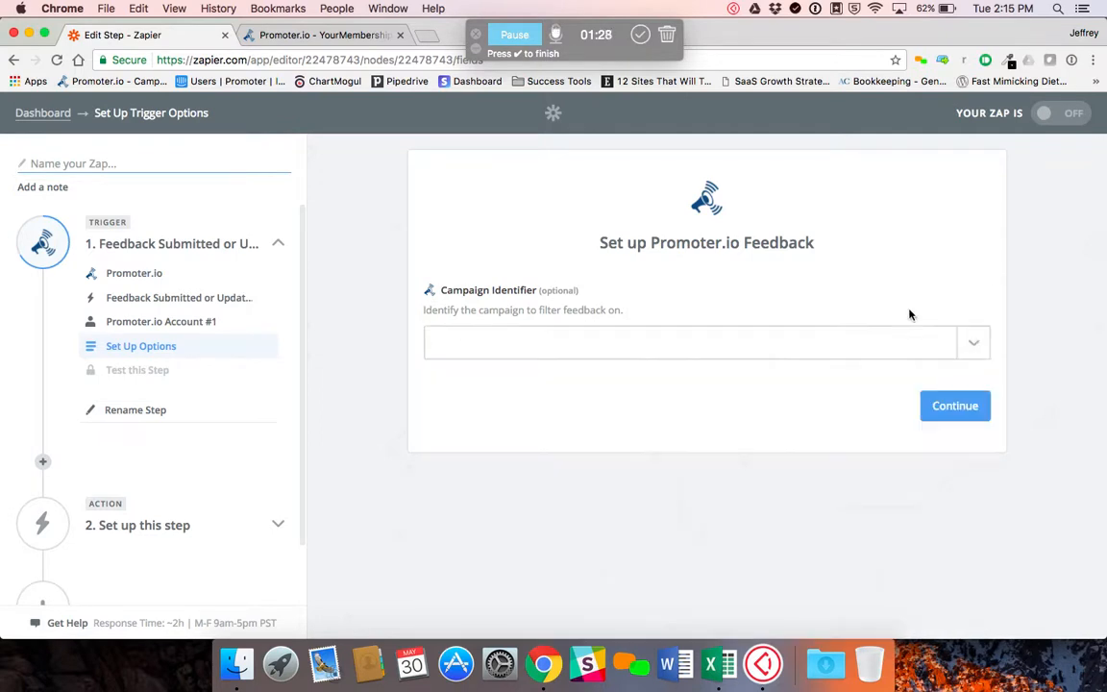
left_click(954, 405)
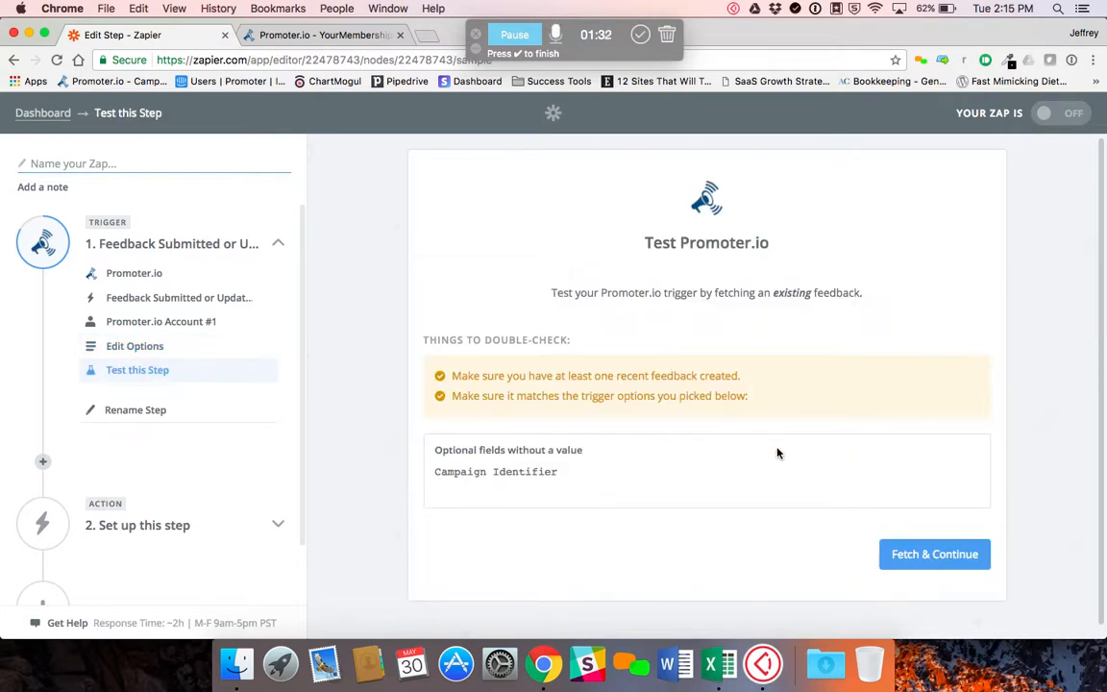
left_click(932, 555)
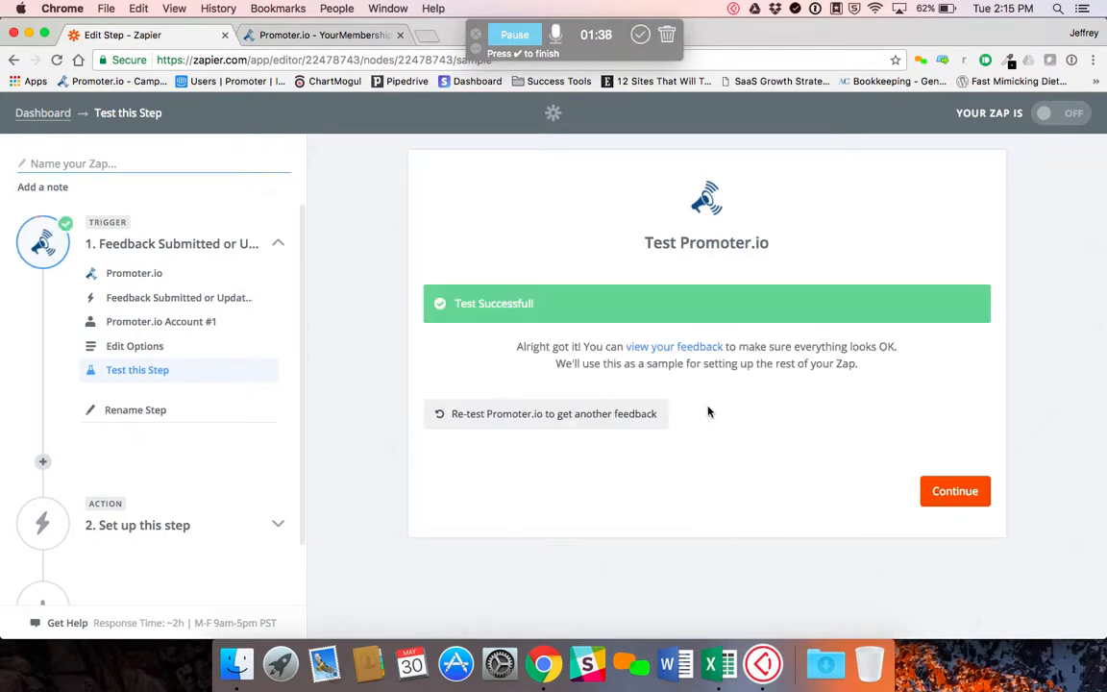
left_click(947, 490)
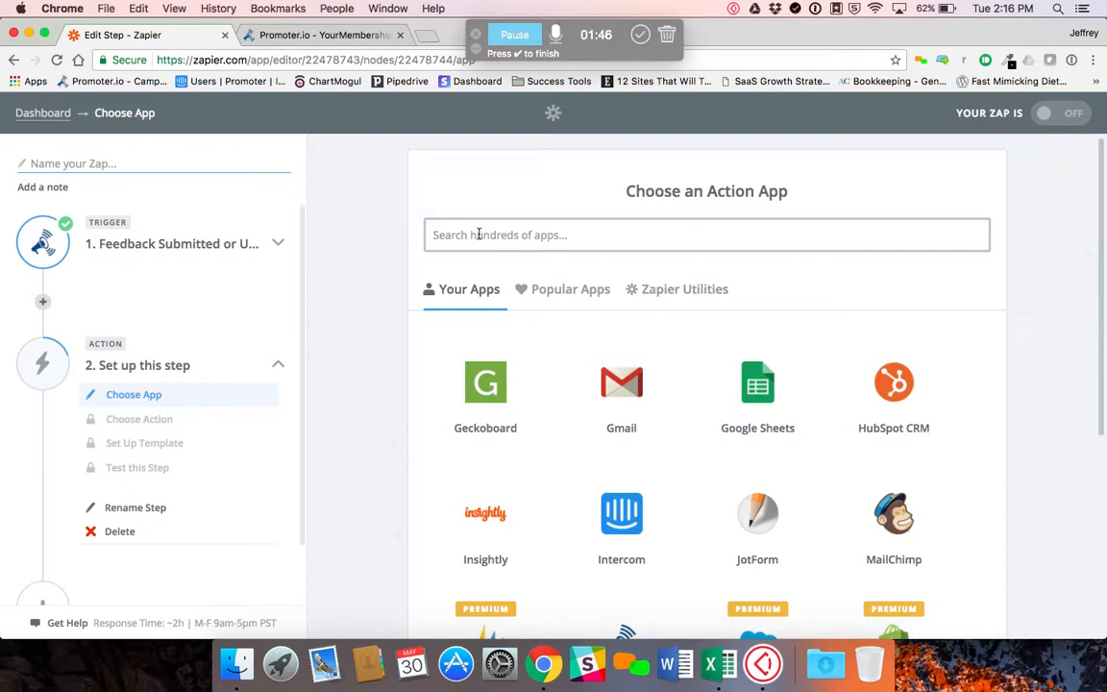
Choose Salesforce as the second step's app and save Find a Contact as its action
type("sales")
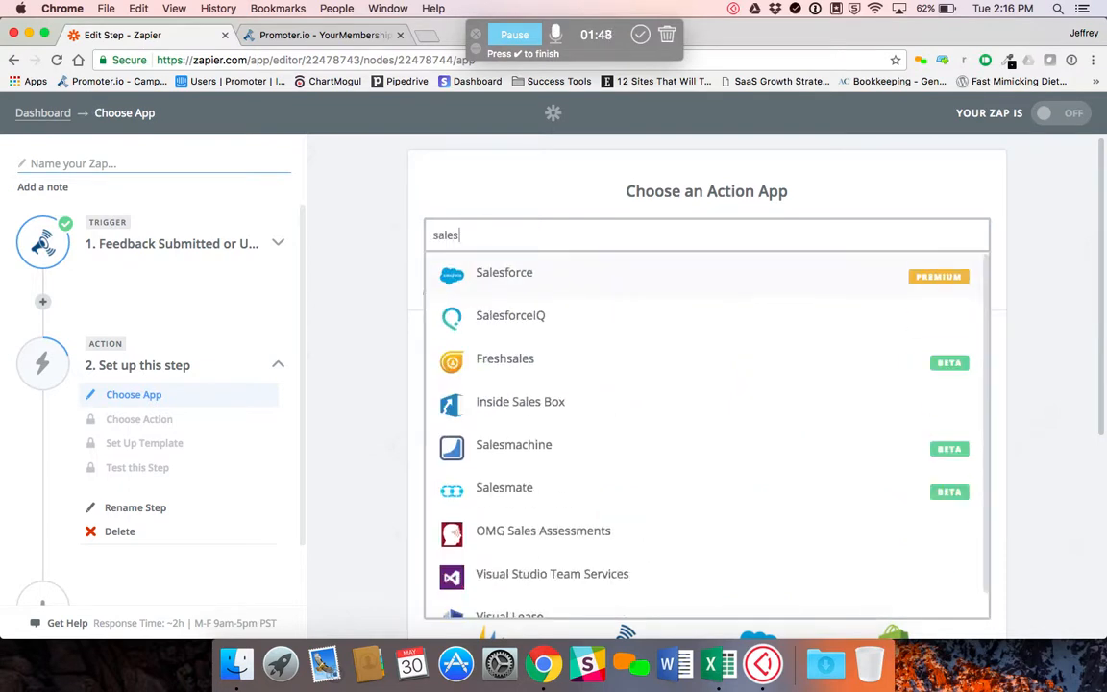
left_click(539, 281)
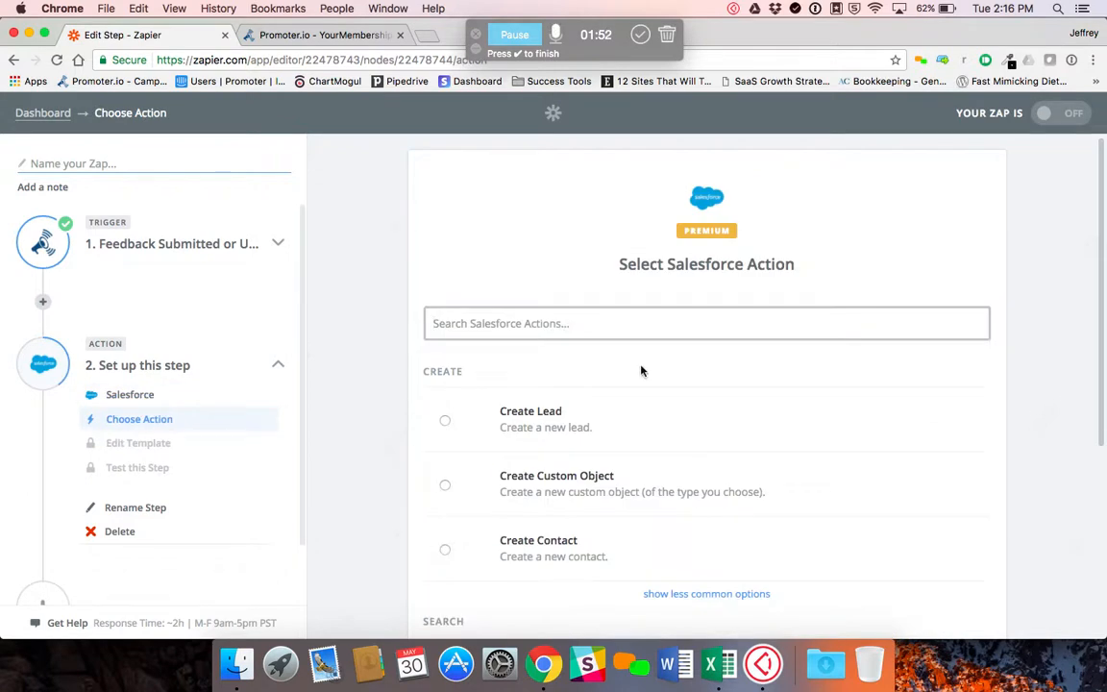
scroll(642, 371, "down", 5)
scroll(728, 501, "down", 3)
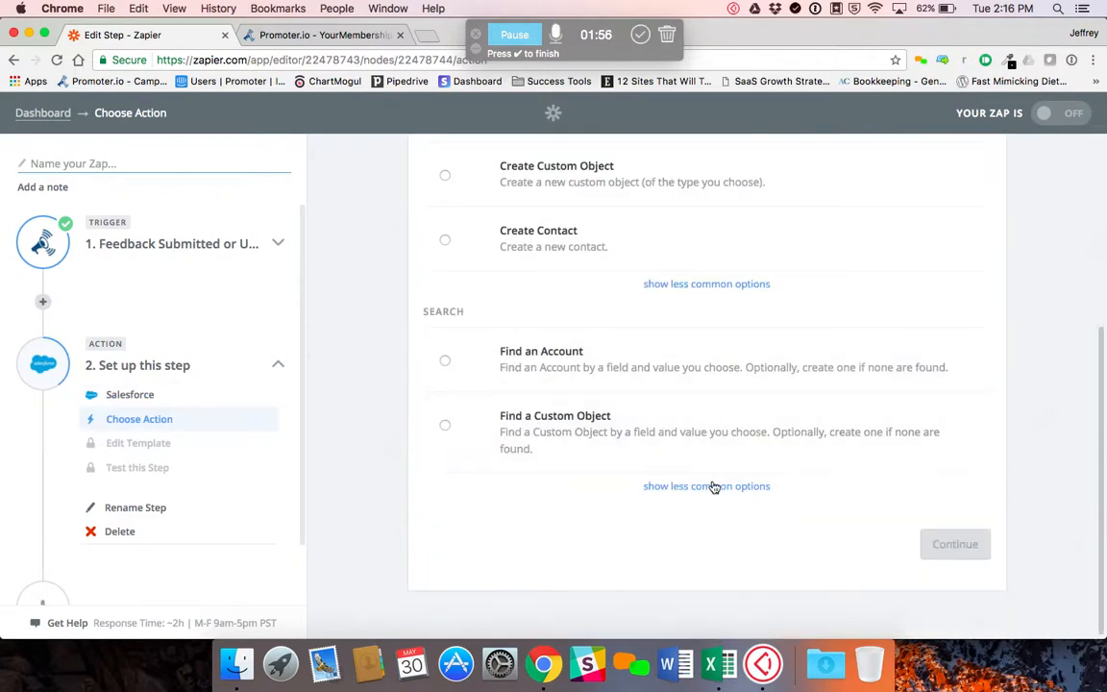
left_click(700, 488)
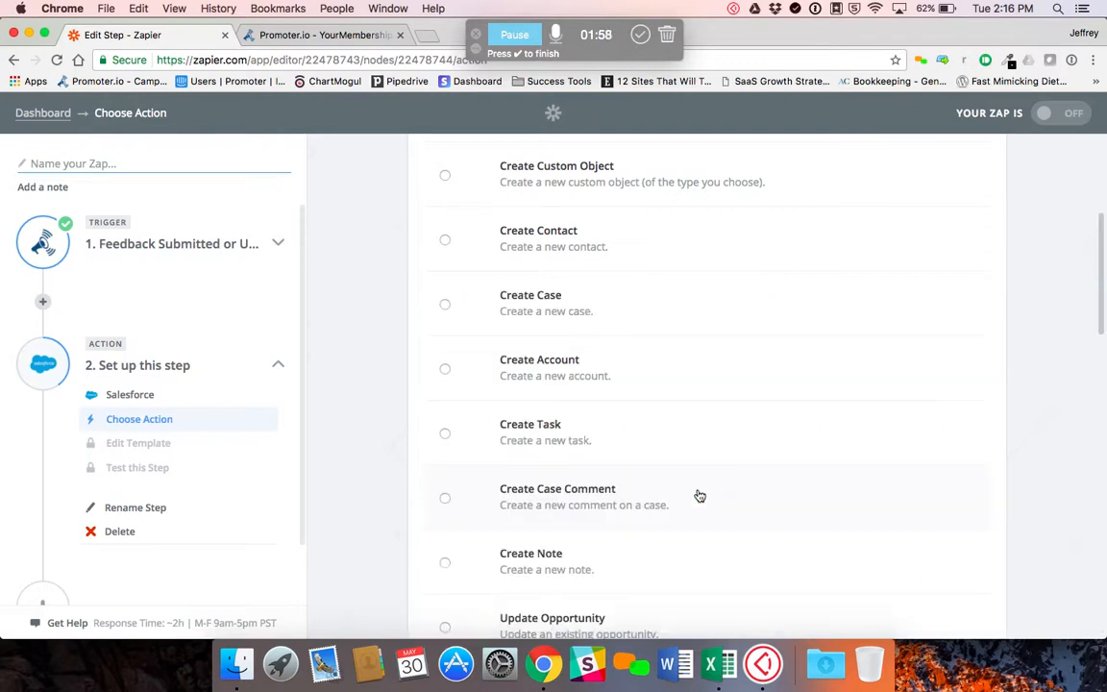
scroll(690, 495, "down", 5)
scroll(689, 495, "down", 3)
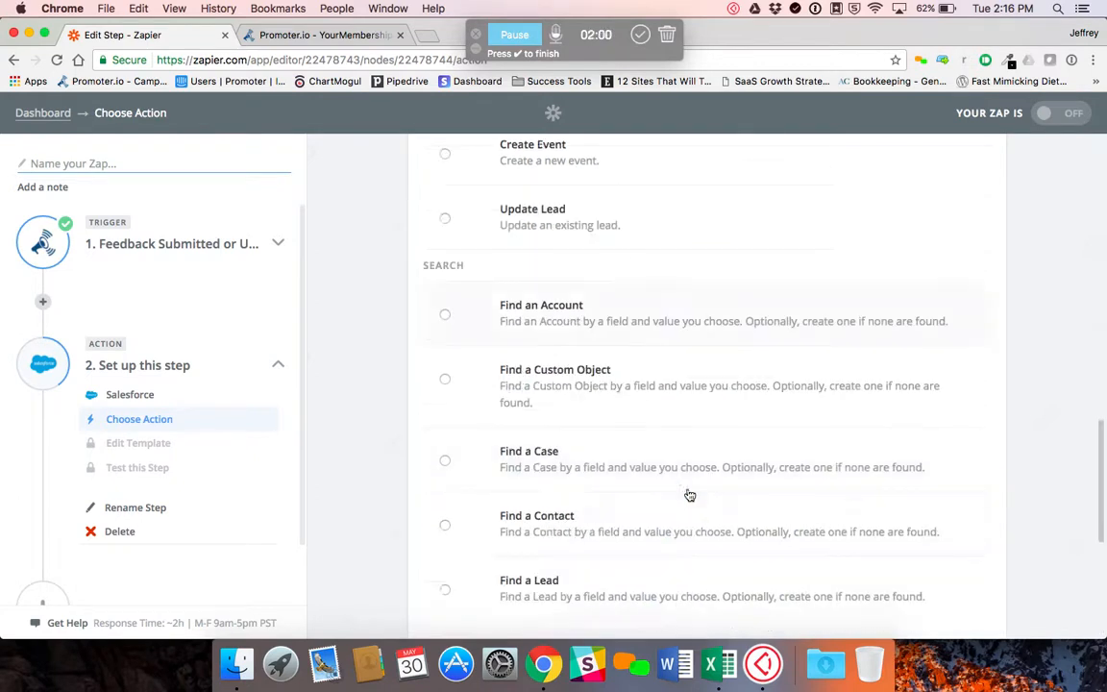
left_click(544, 536)
scroll(1028, 500, "down", 6)
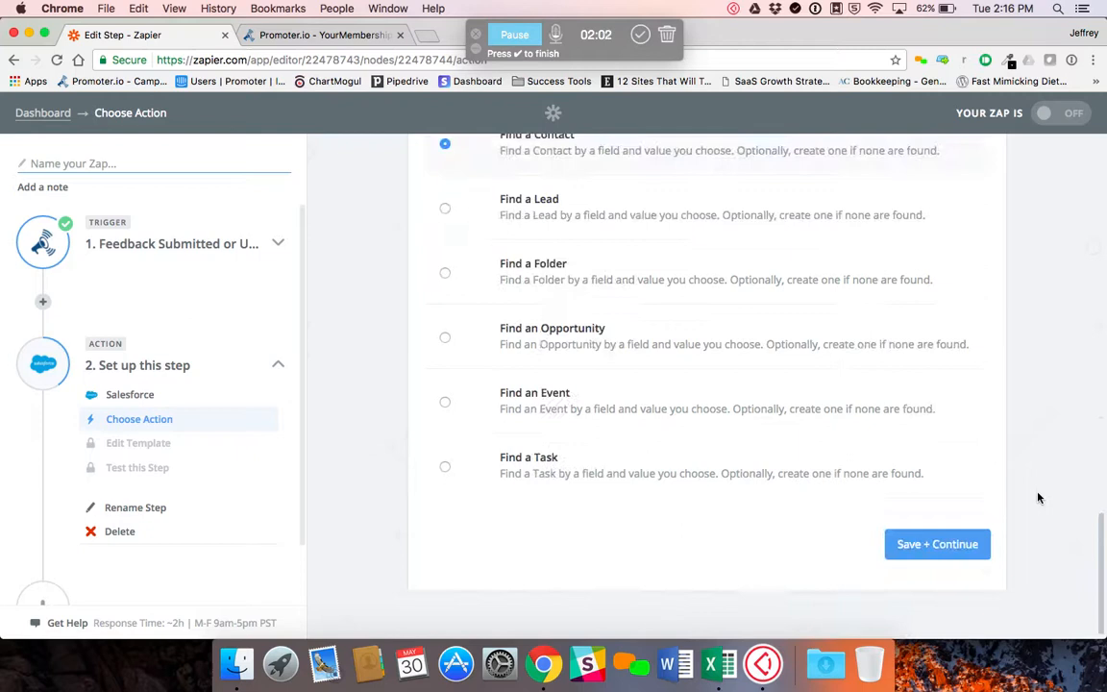
left_click(942, 542)
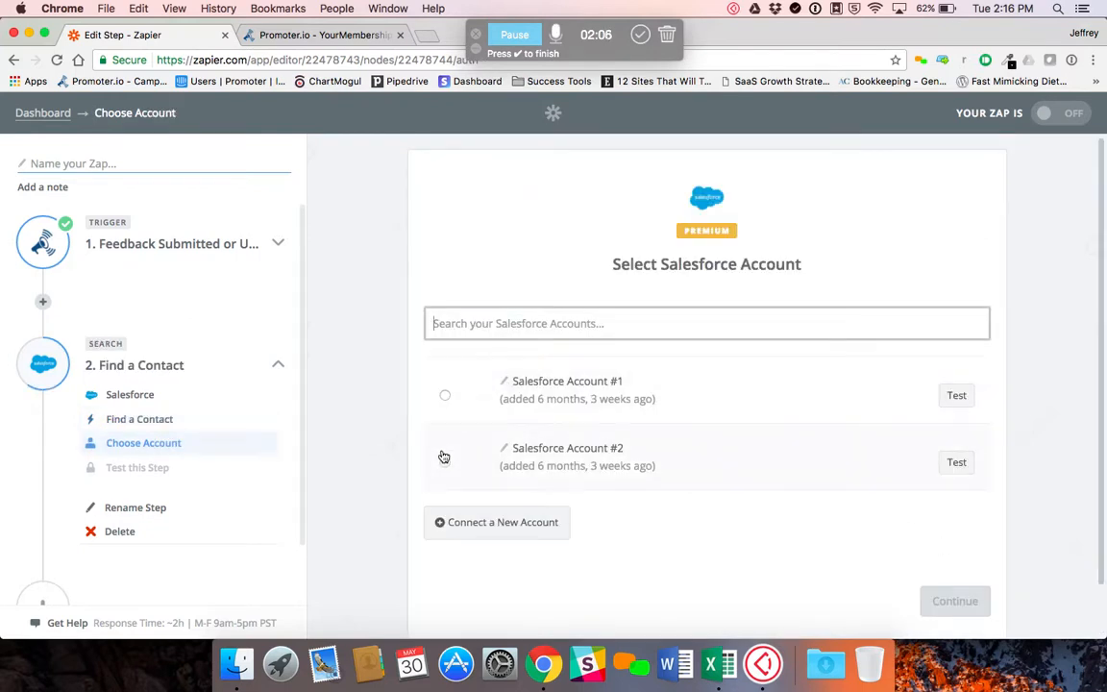
Use Salesforce Account #1 and set the contact search to look up by the Email field
left_click(466, 397)
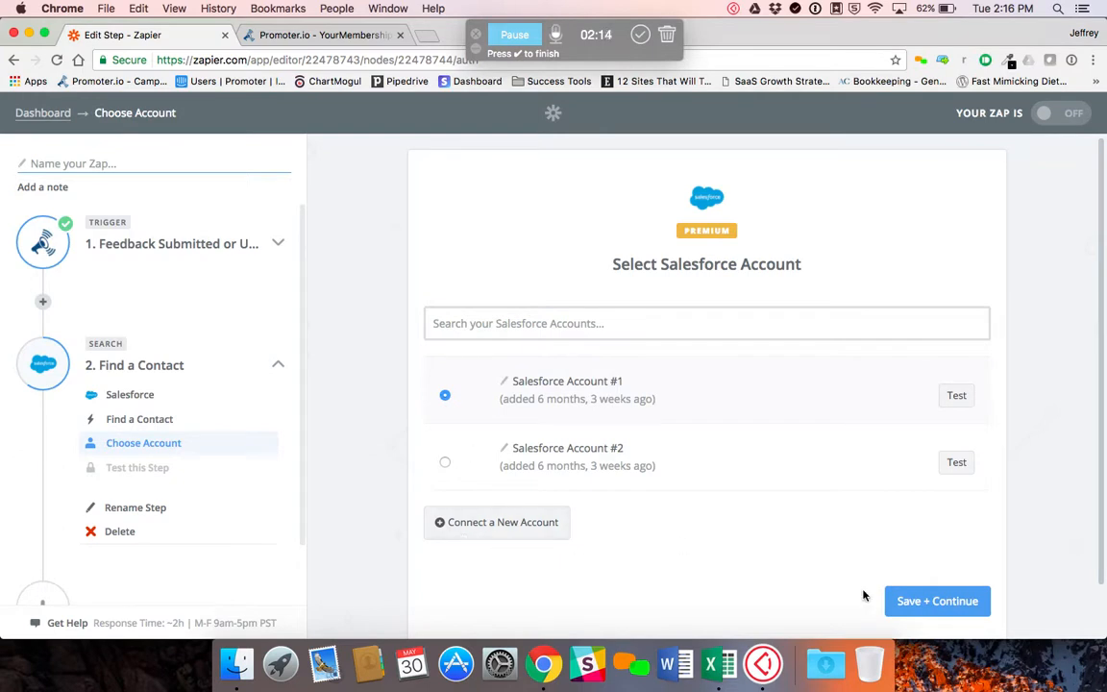
left_click(914, 600)
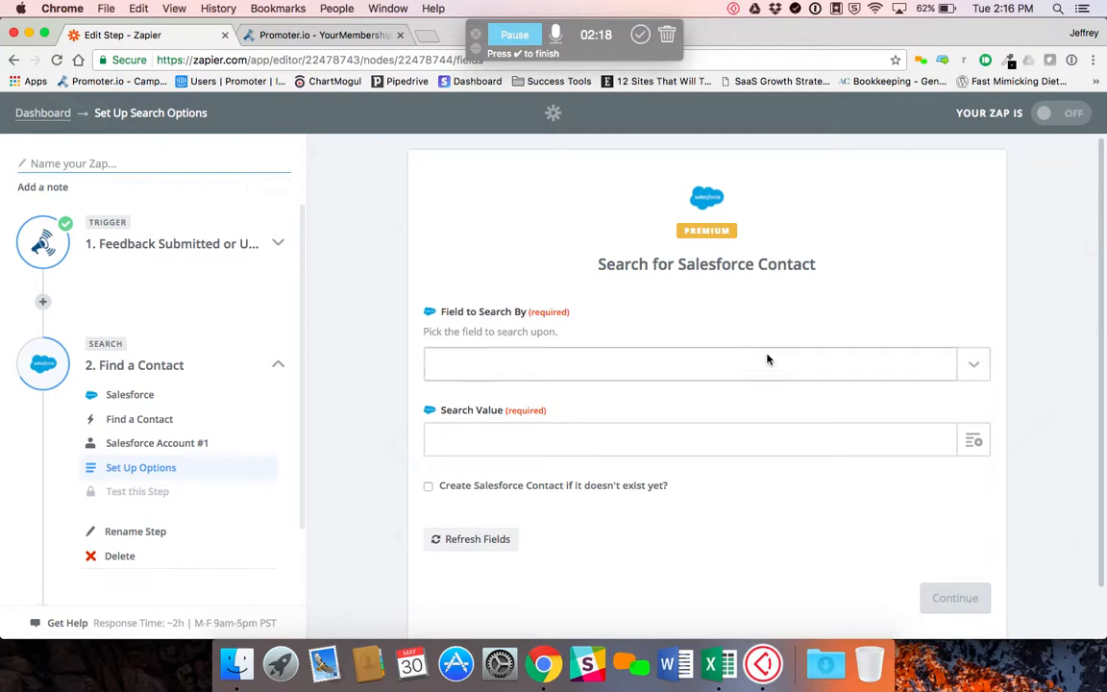
left_click(976, 367)
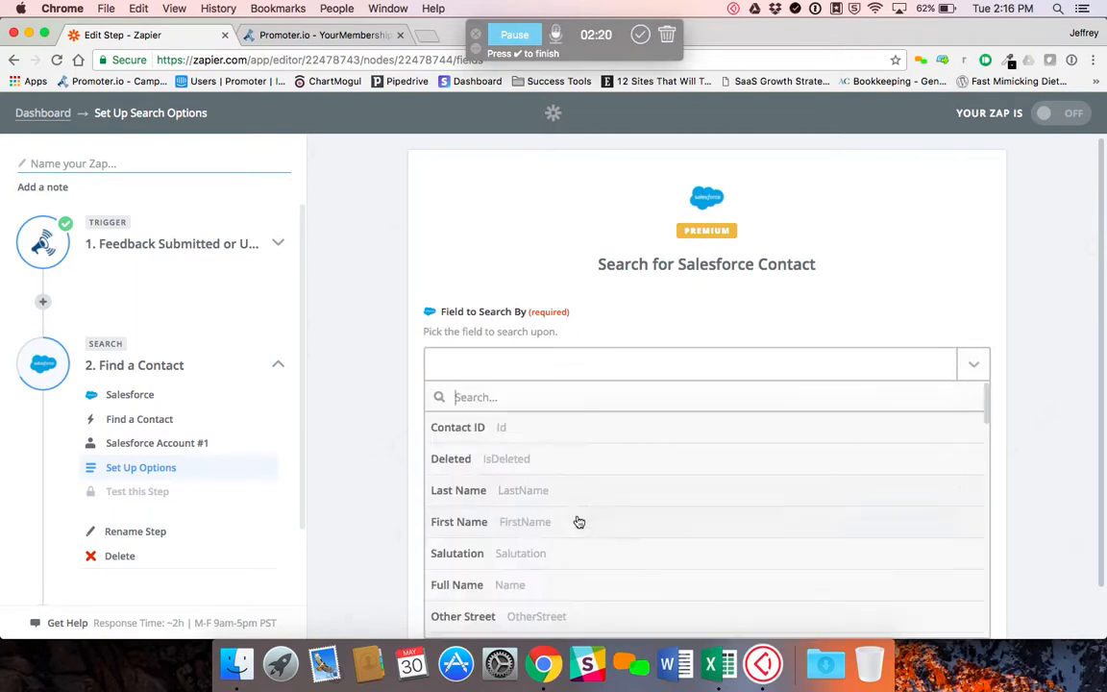
scroll(570, 533, "down", 5)
scroll(571, 533, "down", 4)
left_click(489, 565)
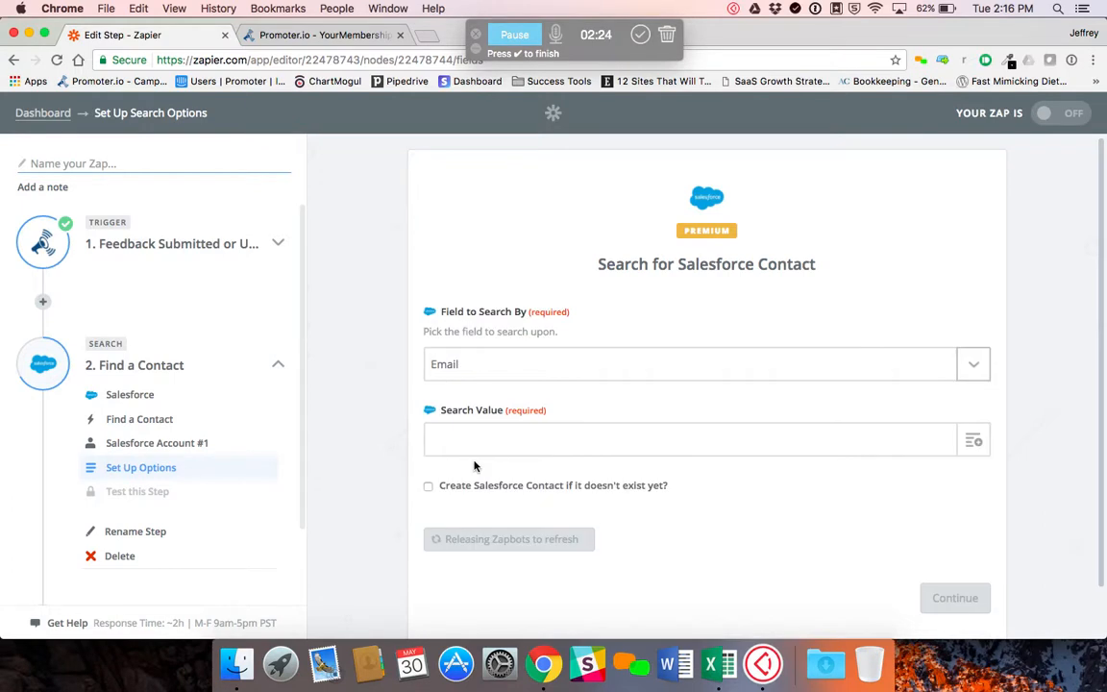
Set the search value to Contact's Email from step 1 and test the Salesforce contact search
left_click(585, 453)
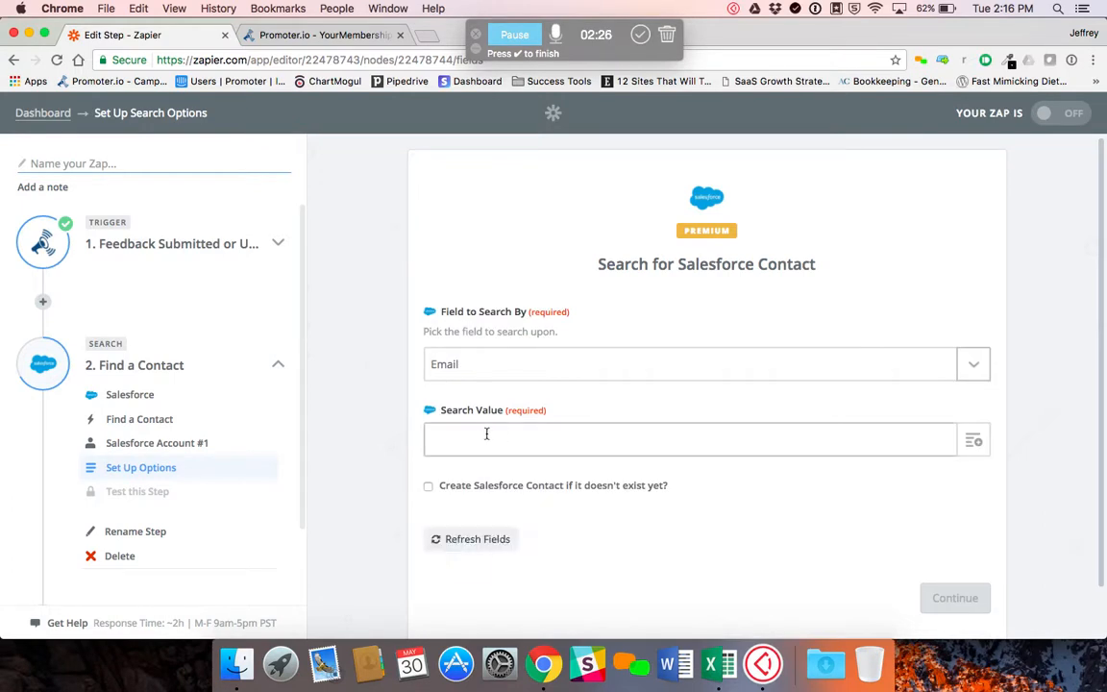
left_click(972, 442)
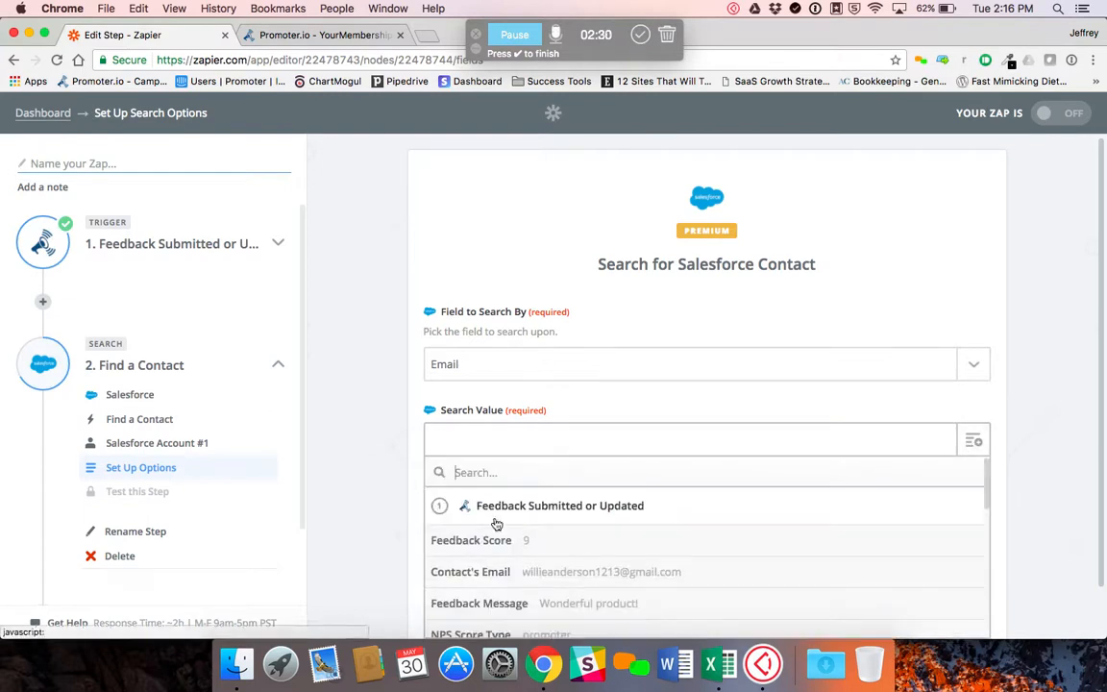
left_click(569, 575)
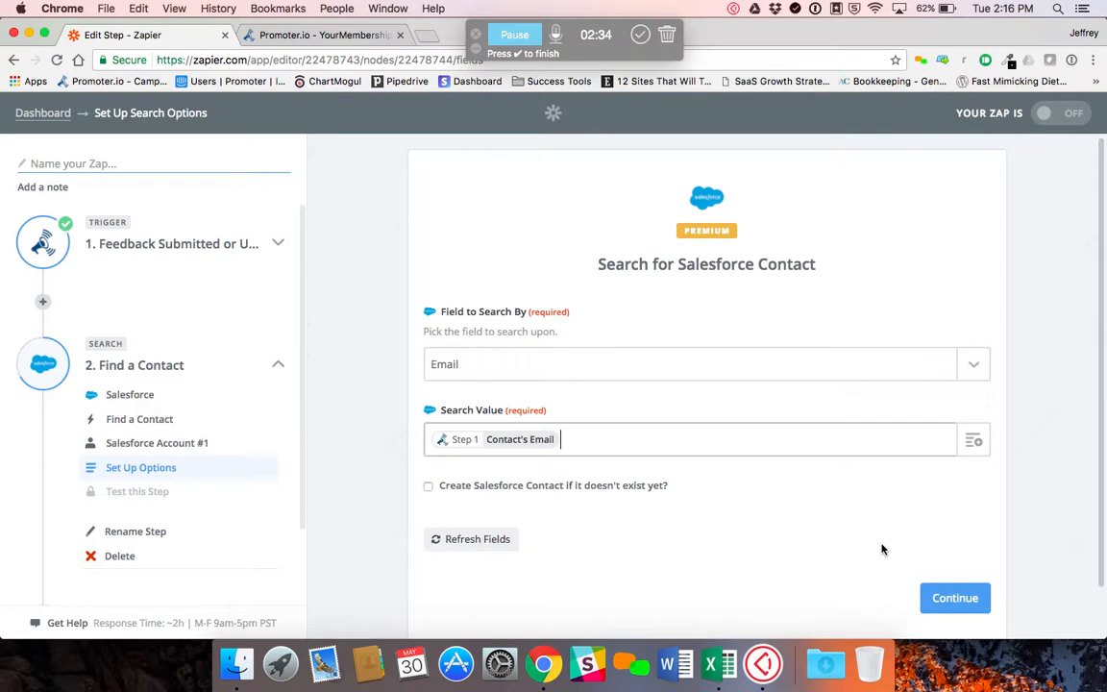
scroll(893, 553, "down", 1)
left_click(946, 565)
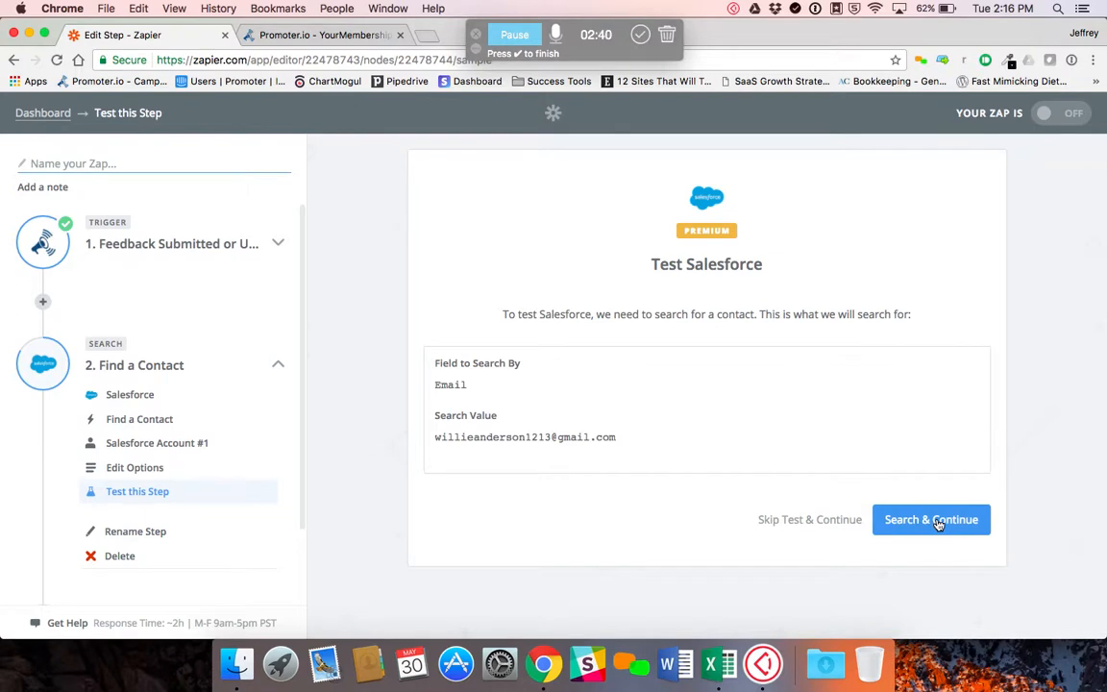
left_click(937, 521)
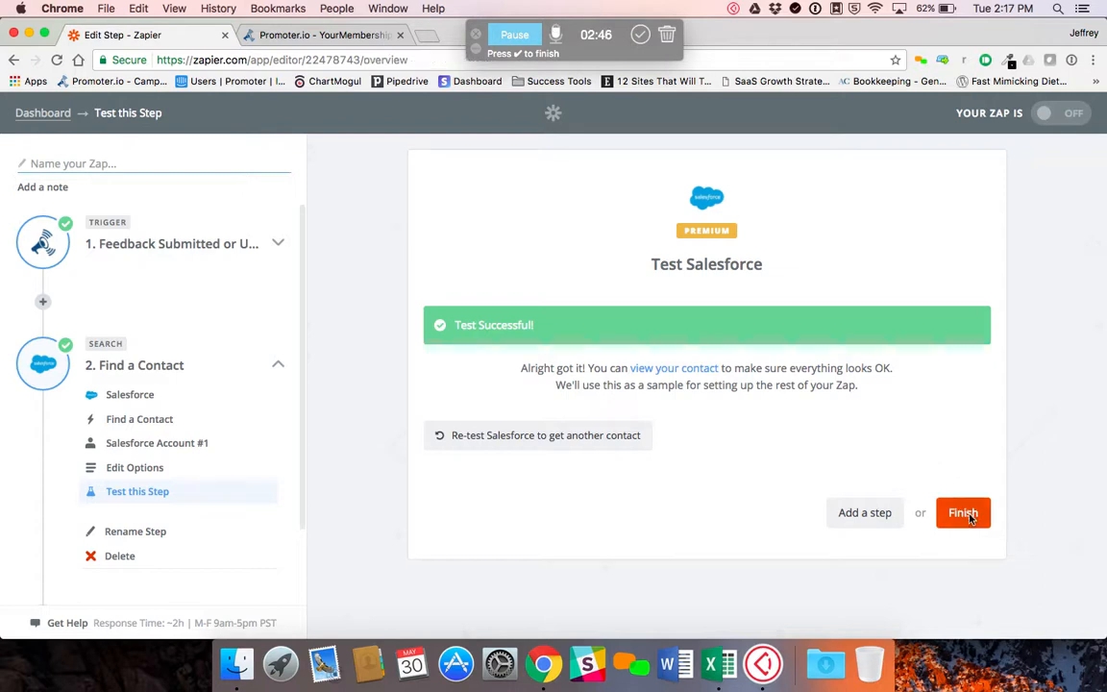
Finish the contact search step and add the missing action step with Salesforce as its app
left_click(968, 517)
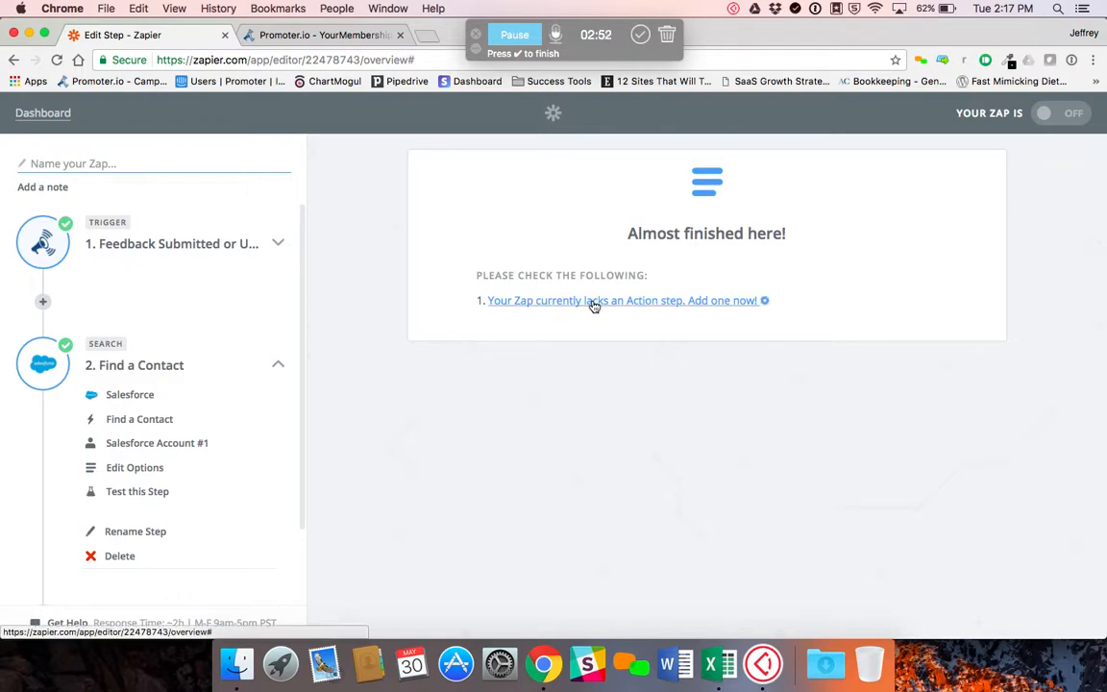
left_click(594, 301)
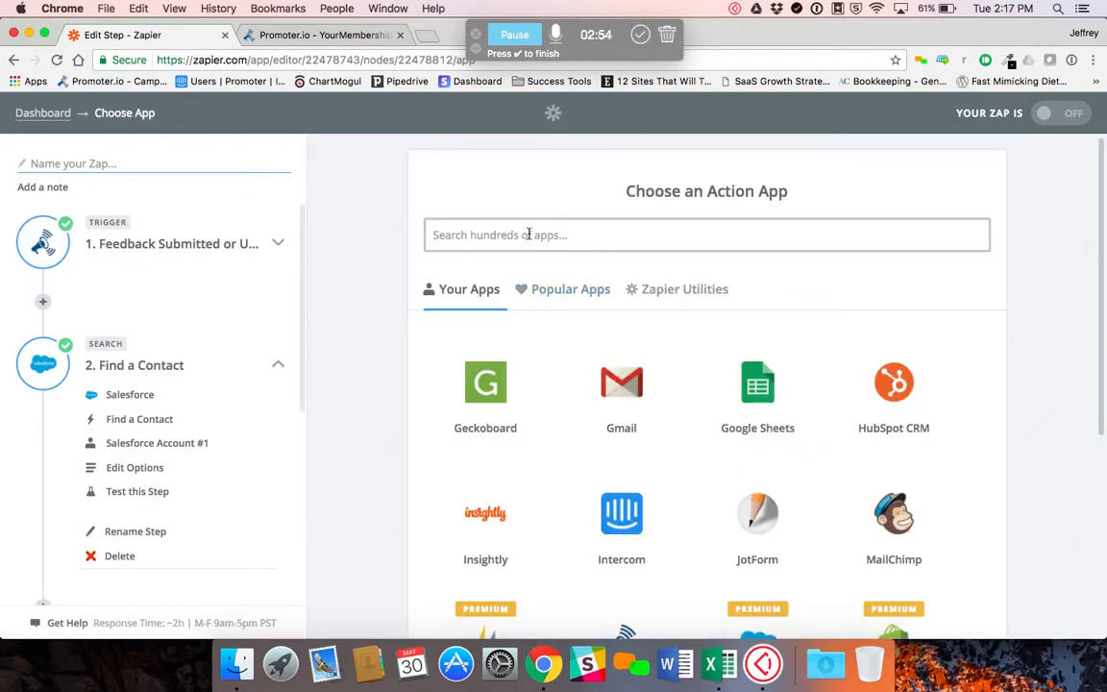
type("sales")
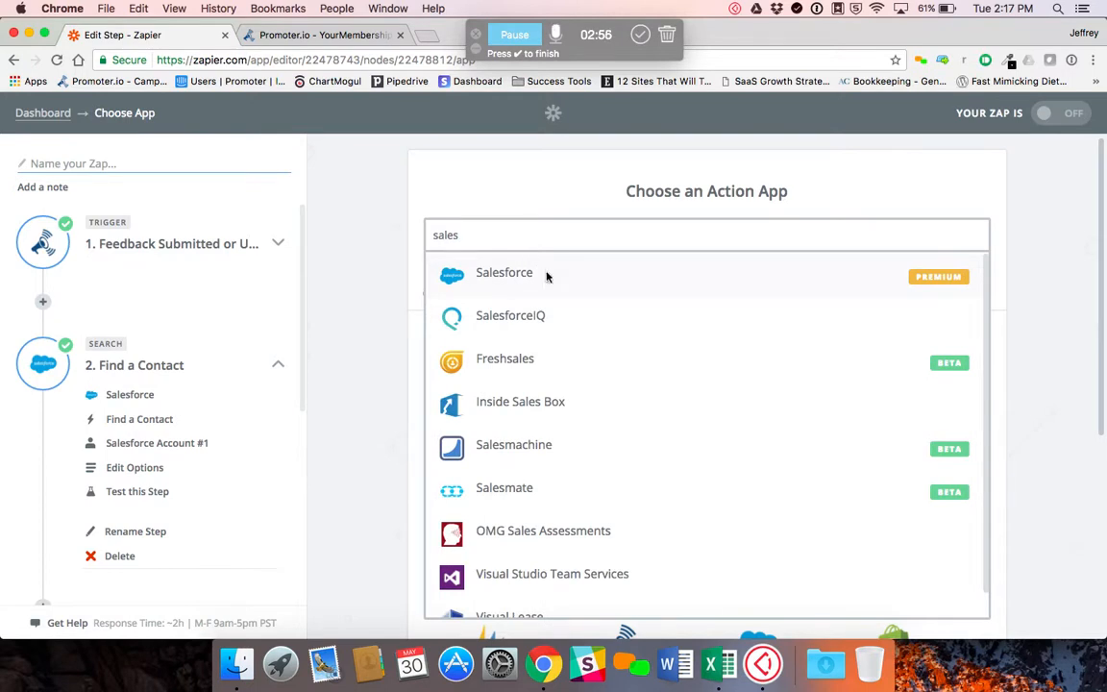
left_click(548, 278)
Select Update Contact from the less common Salesforce actions and save it for the new step
scroll(768, 380, "down", 4)
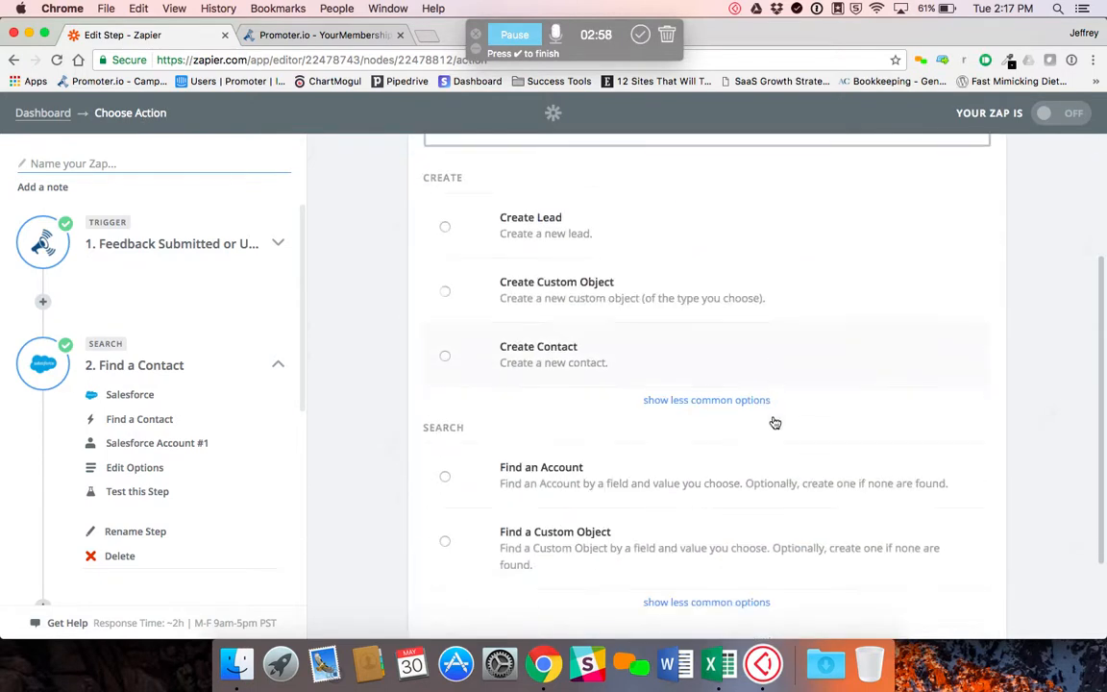
scroll(774, 422, "down", 1)
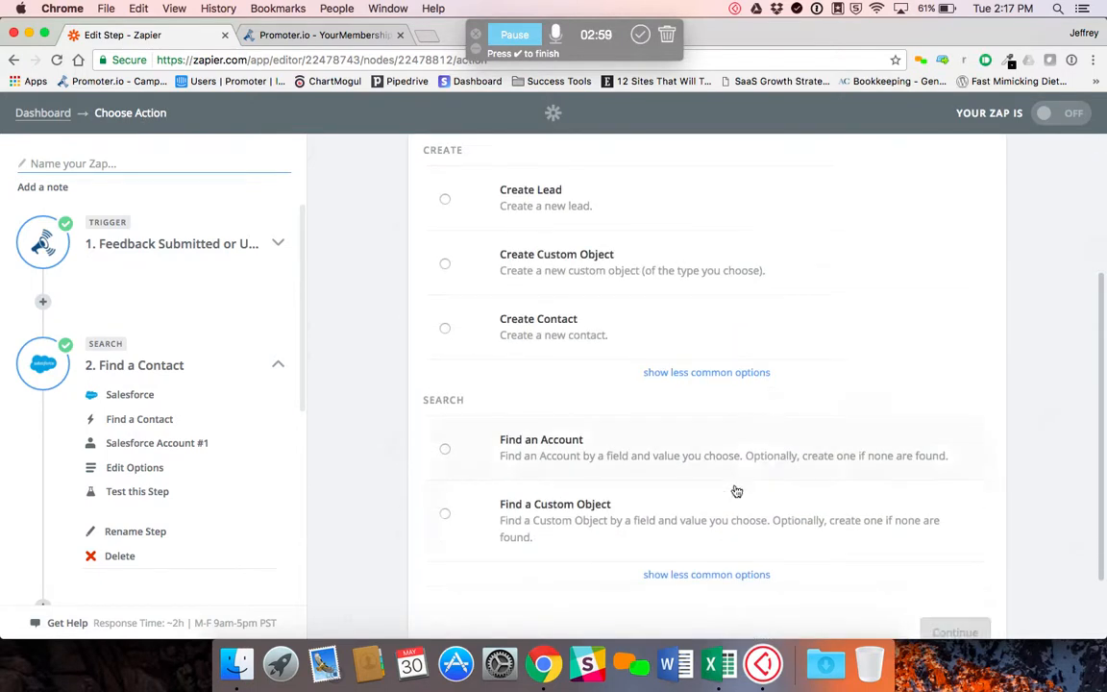
left_click(715, 374)
scroll(716, 471, "down", 5)
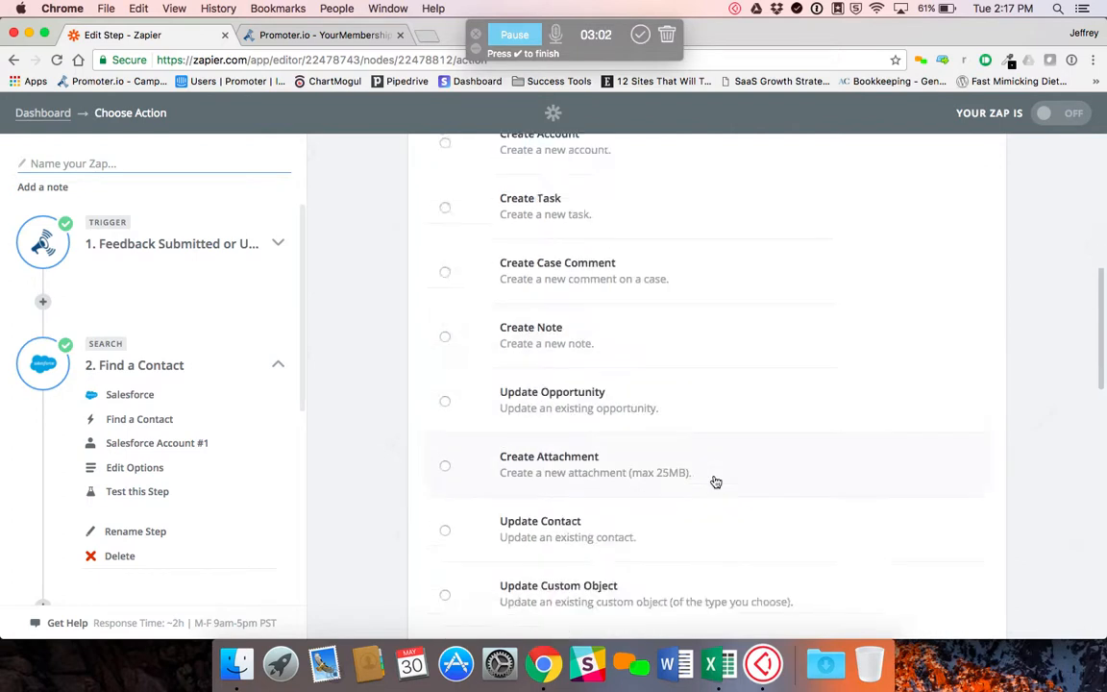
left_click(572, 529)
scroll(1034, 480, "down", 10)
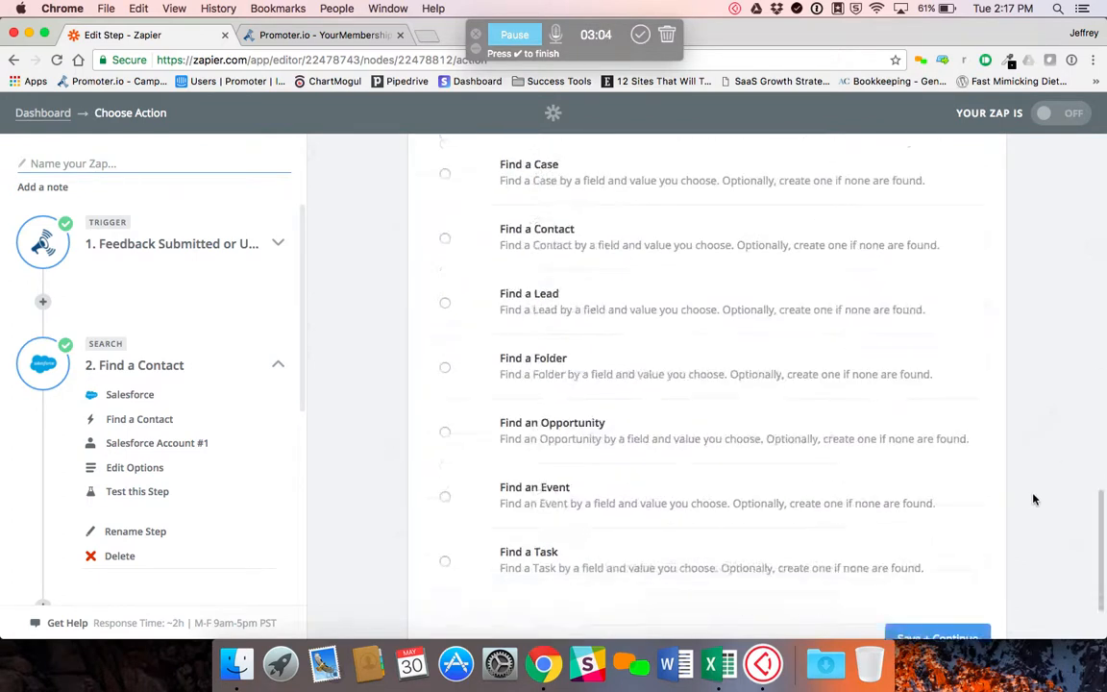
scroll(1034, 500, "down", 3)
left_click(965, 551)
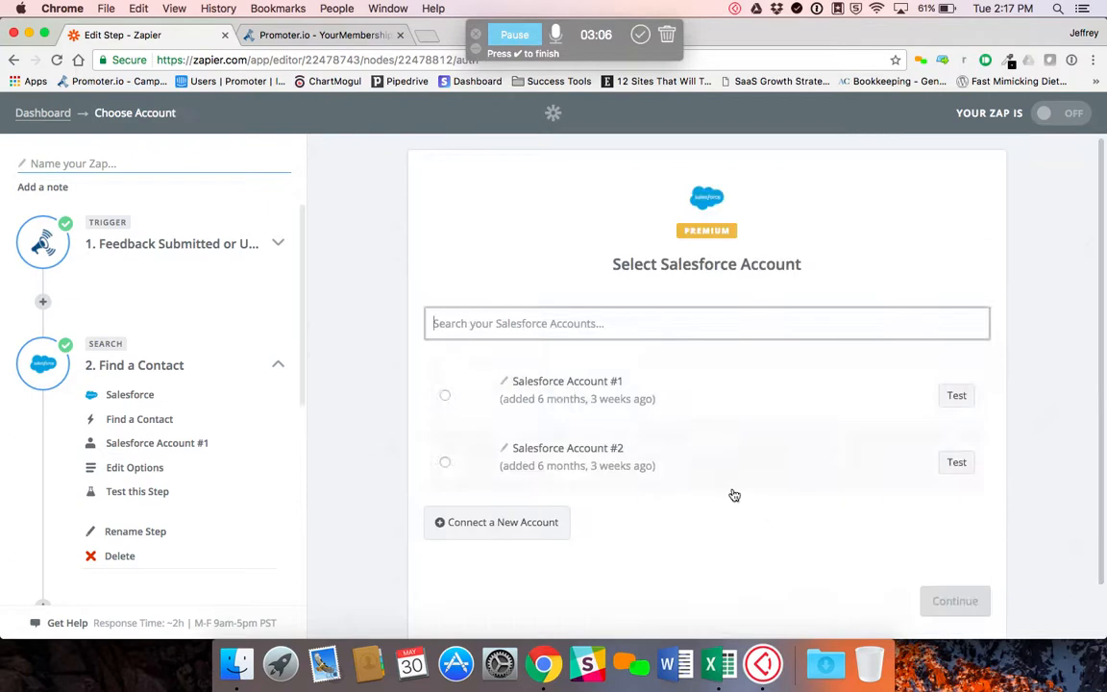
Use Salesforce Account #1 for the update step and set the contact ID to Use a Custom Value (advanced)
left_click(561, 390)
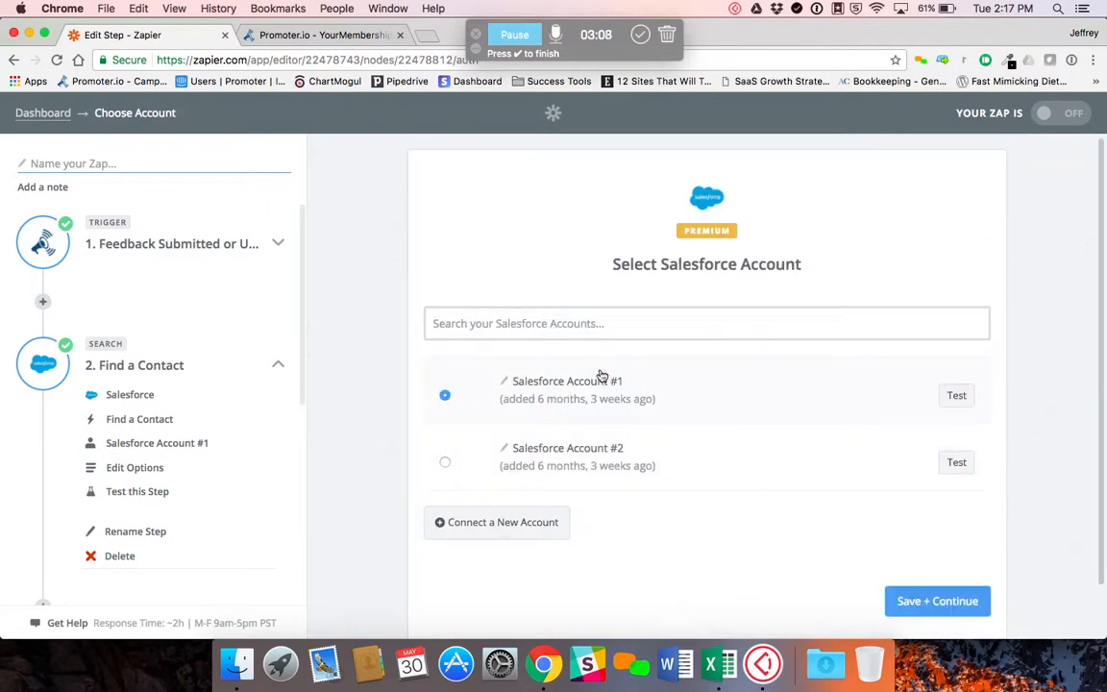
left_click(931, 602)
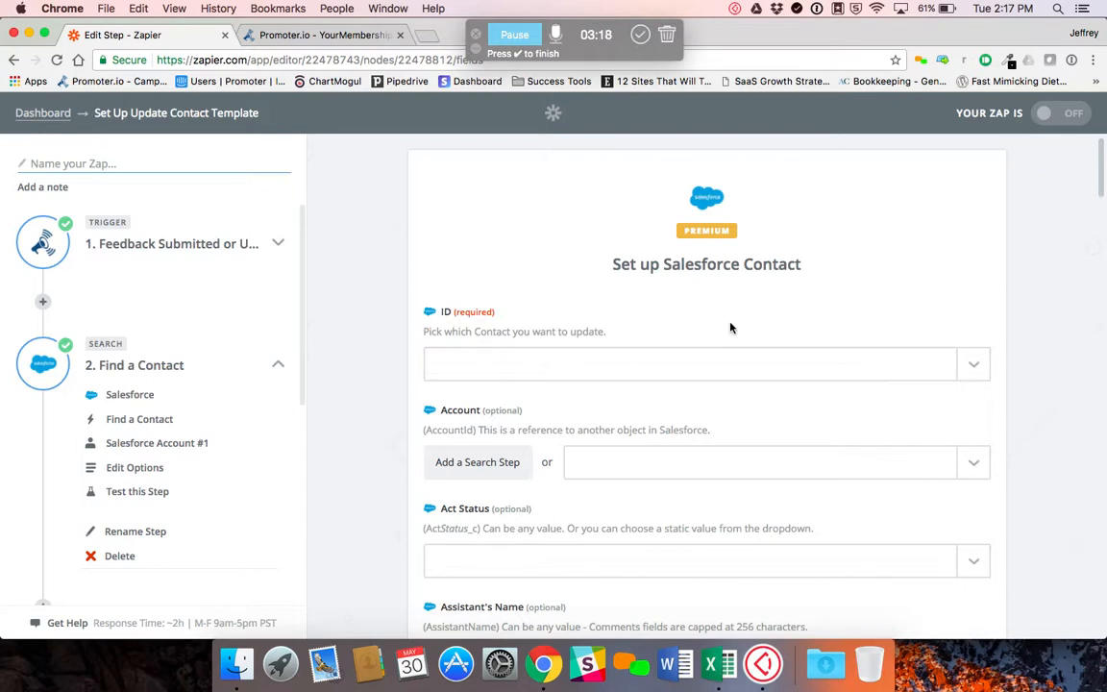
left_click(971, 365)
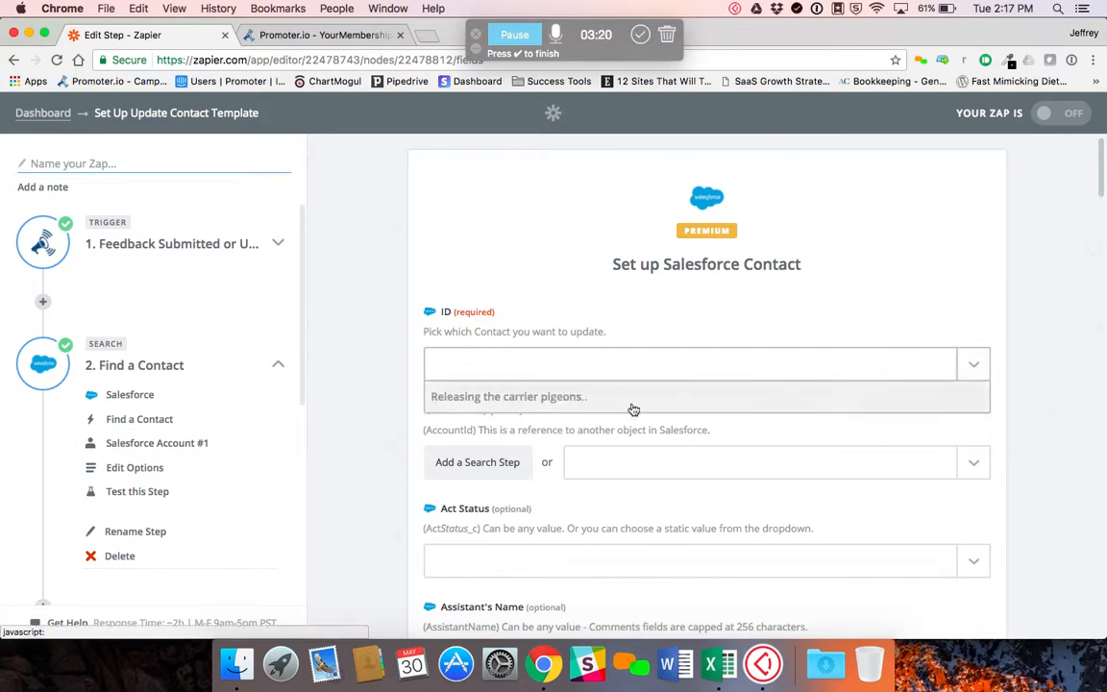
scroll(610, 563, "down", 5)
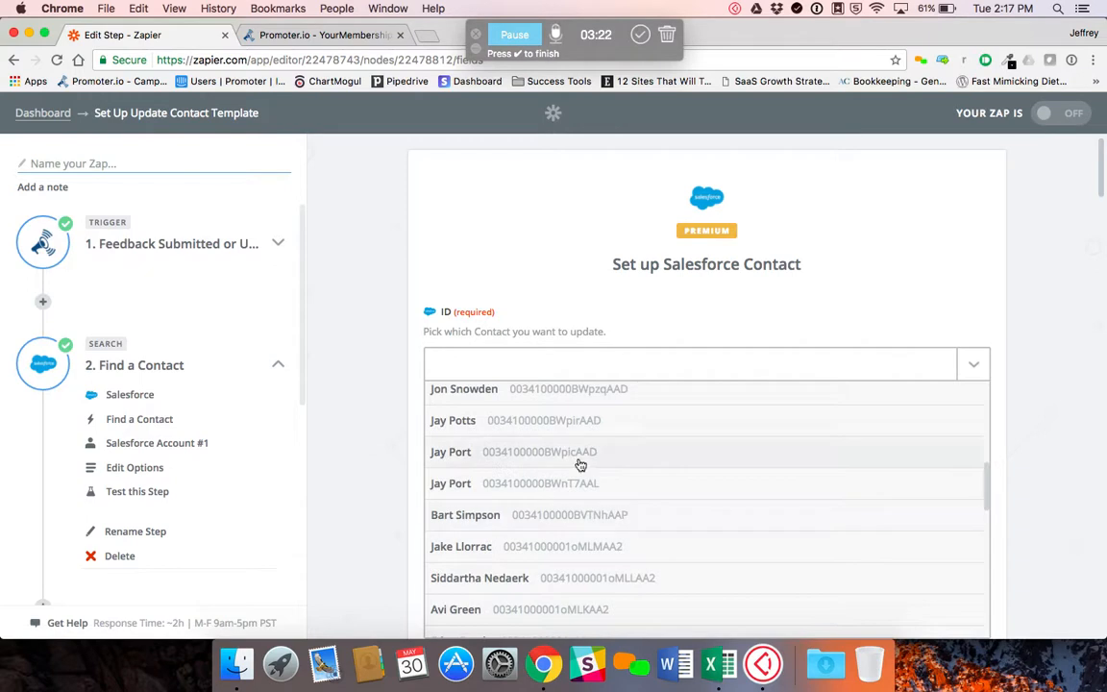
scroll(586, 481, "down", 3)
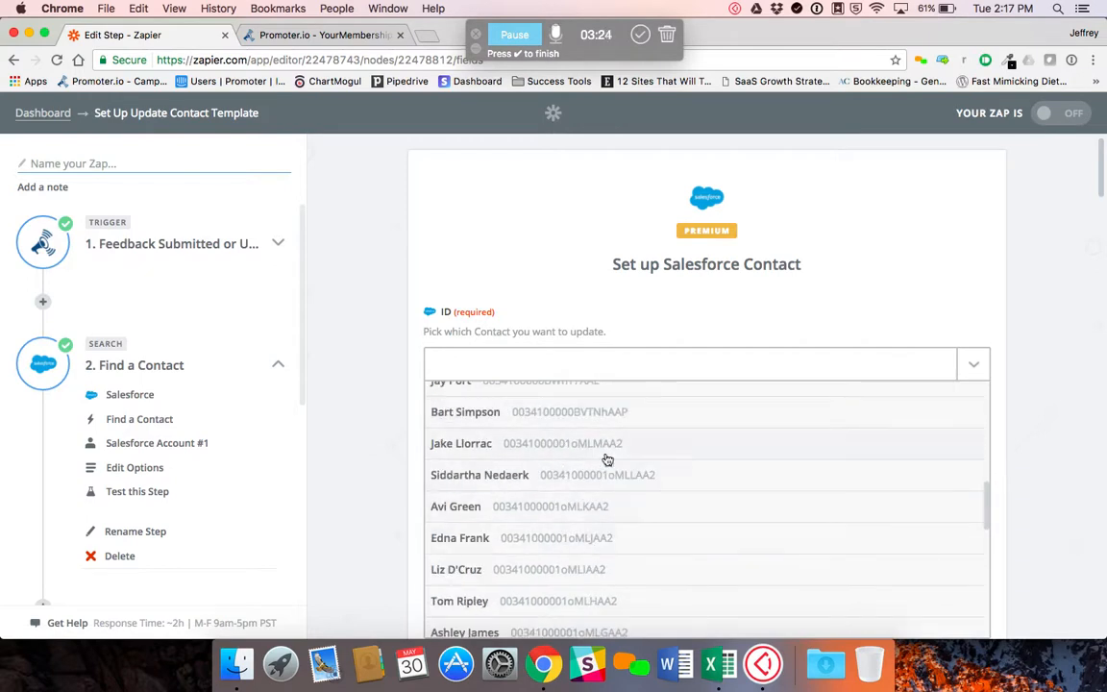
scroll(694, 498, "down", 8)
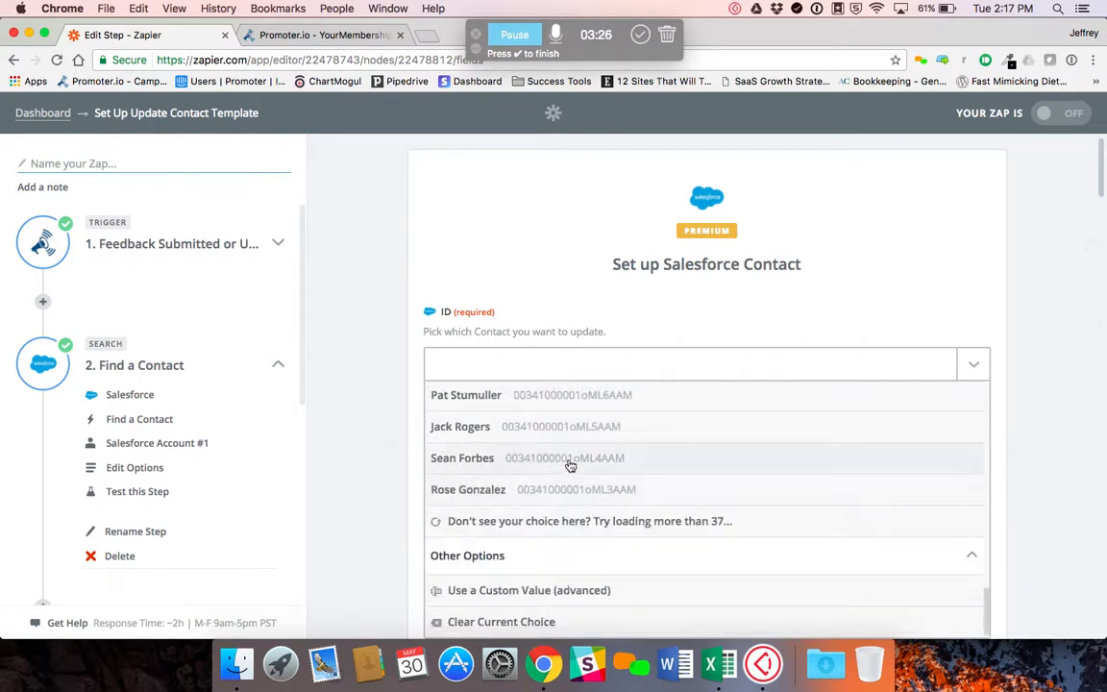
left_click(506, 593)
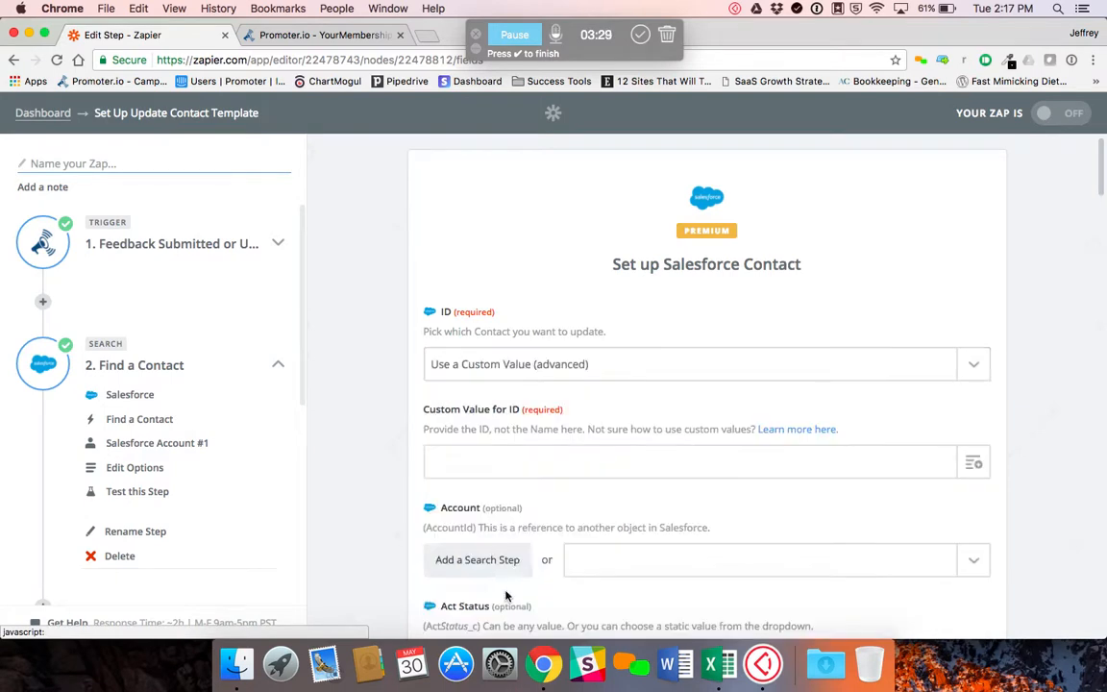
Set the Custom Value for ID to the ID found by step 2, Find a Contact
left_click(971, 467)
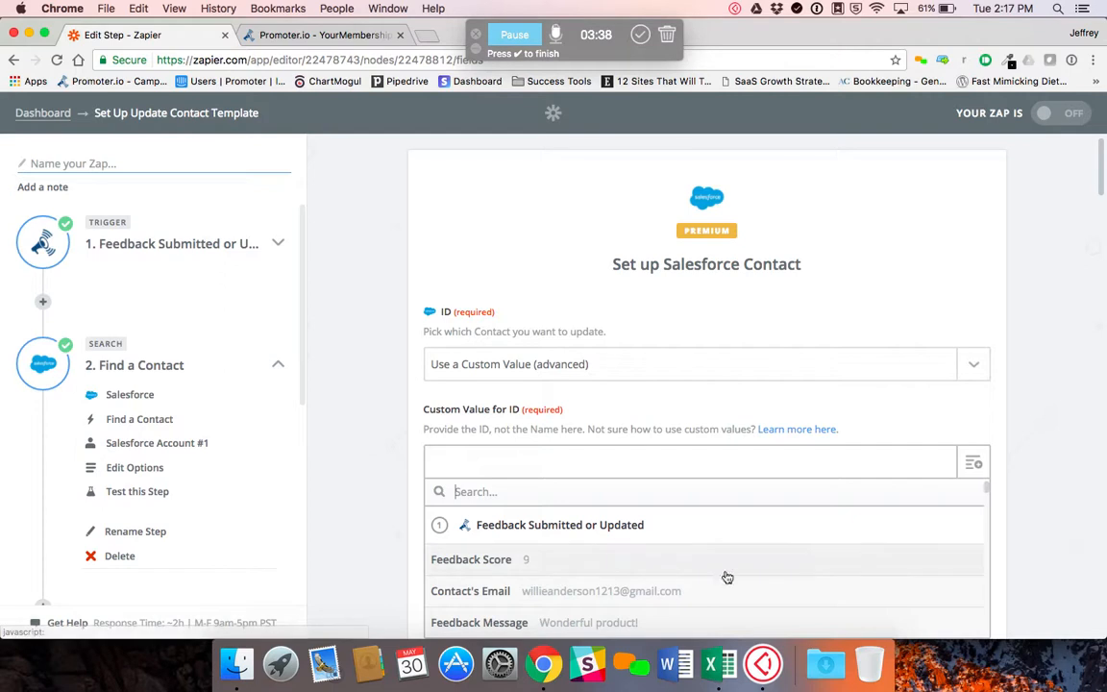
scroll(637, 576, "down", 3)
scroll(1069, 524, "down", 10)
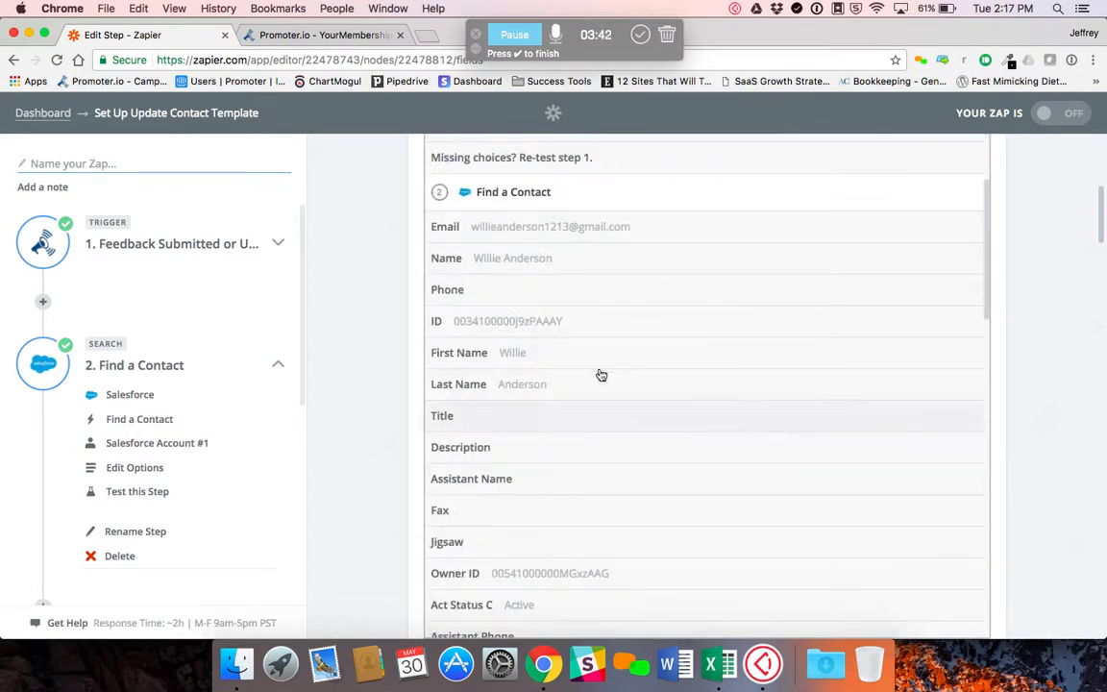
scroll(600, 371, "up", 3)
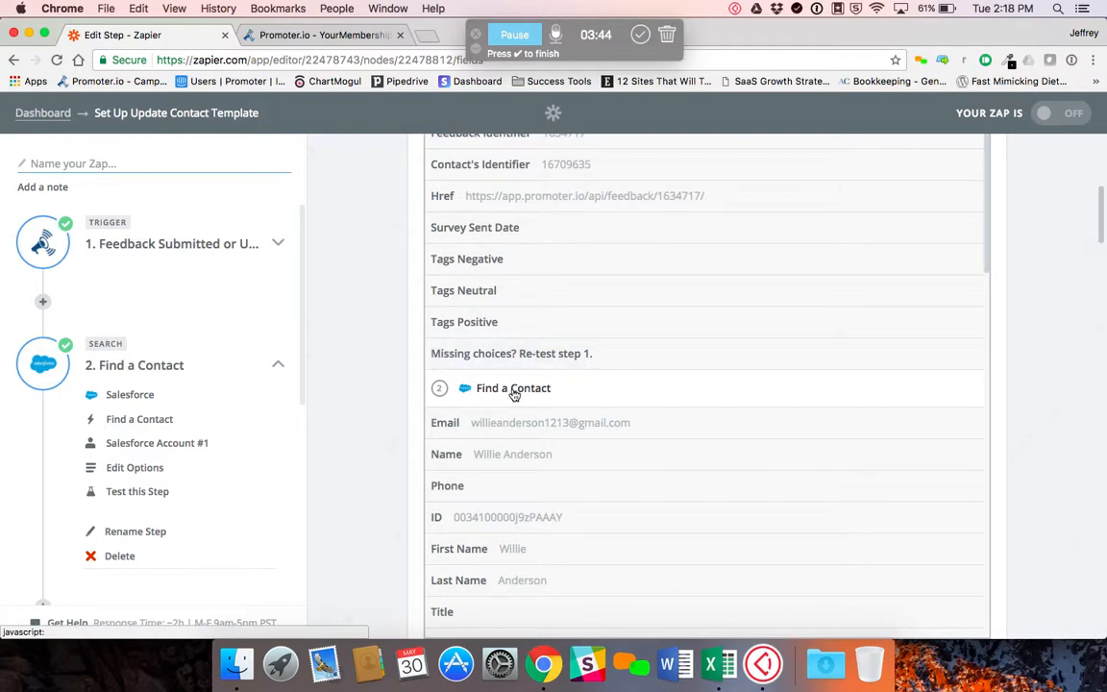
left_click(479, 523)
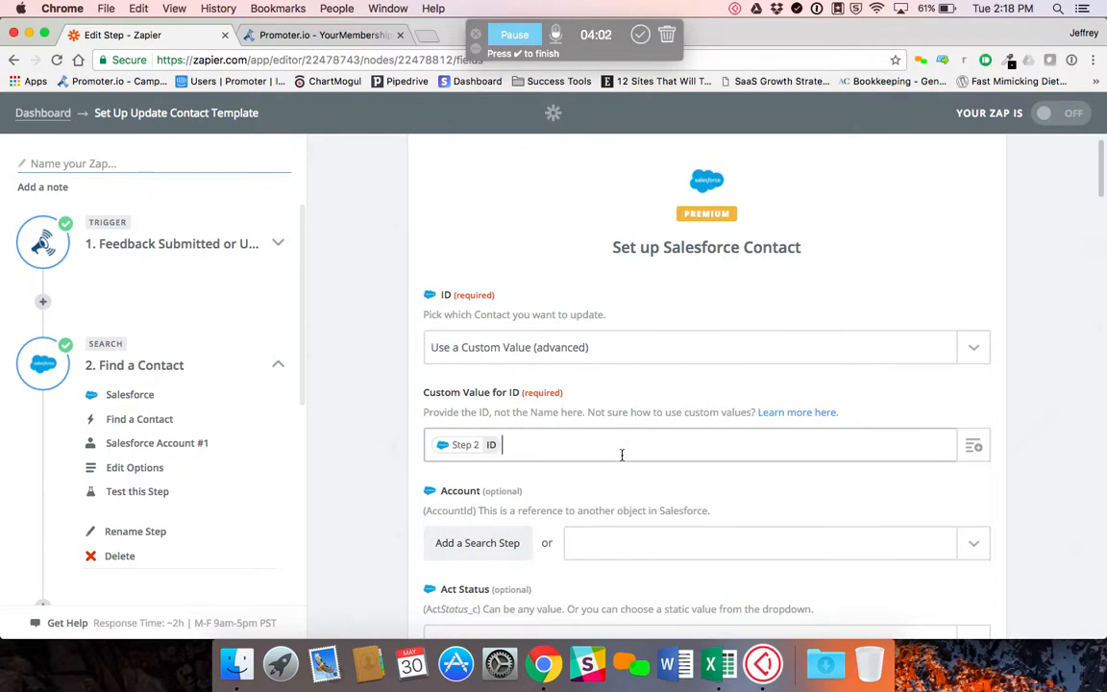
Map the NPS Comments Contact field to the Feedback Message from step 1, Feedback Submitted or Updated
scroll(618, 472, "down", 3)
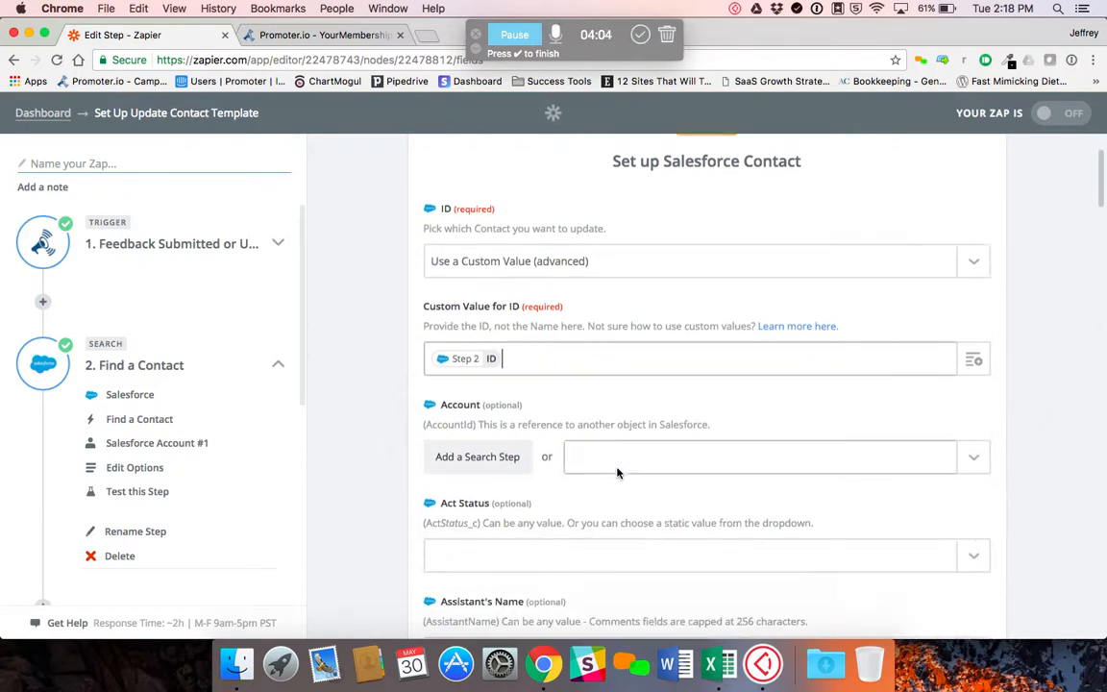
scroll(553, 497, "down", 5)
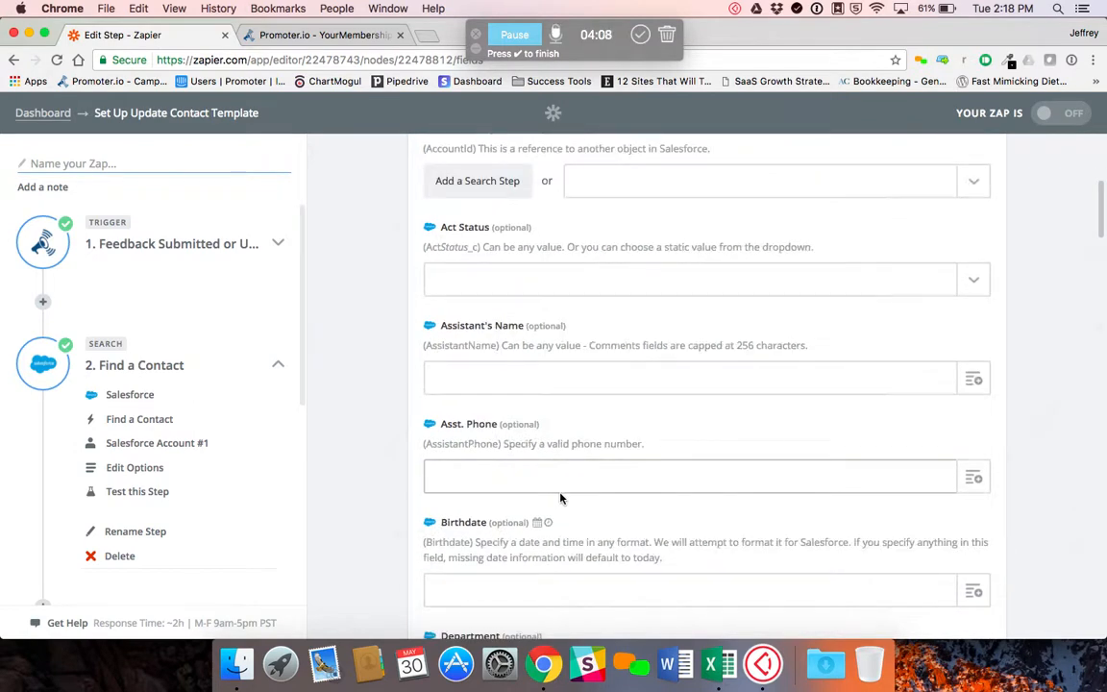
scroll(563, 509, "down", 6)
scroll(563, 509, "down", 17)
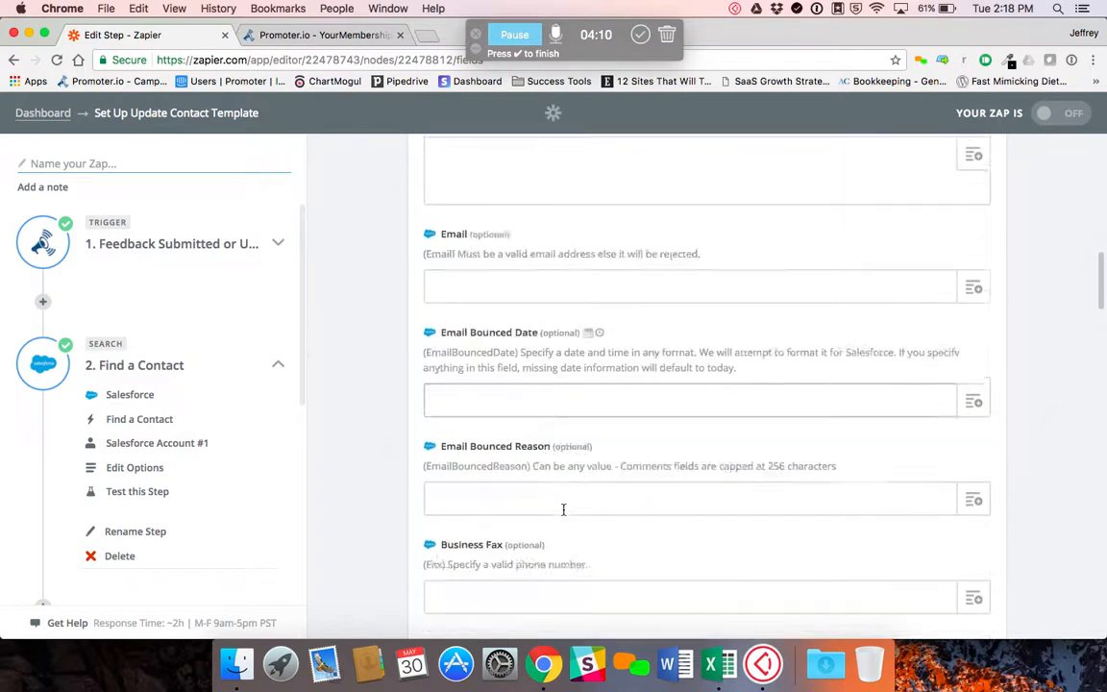
scroll(563, 509, "down", 6)
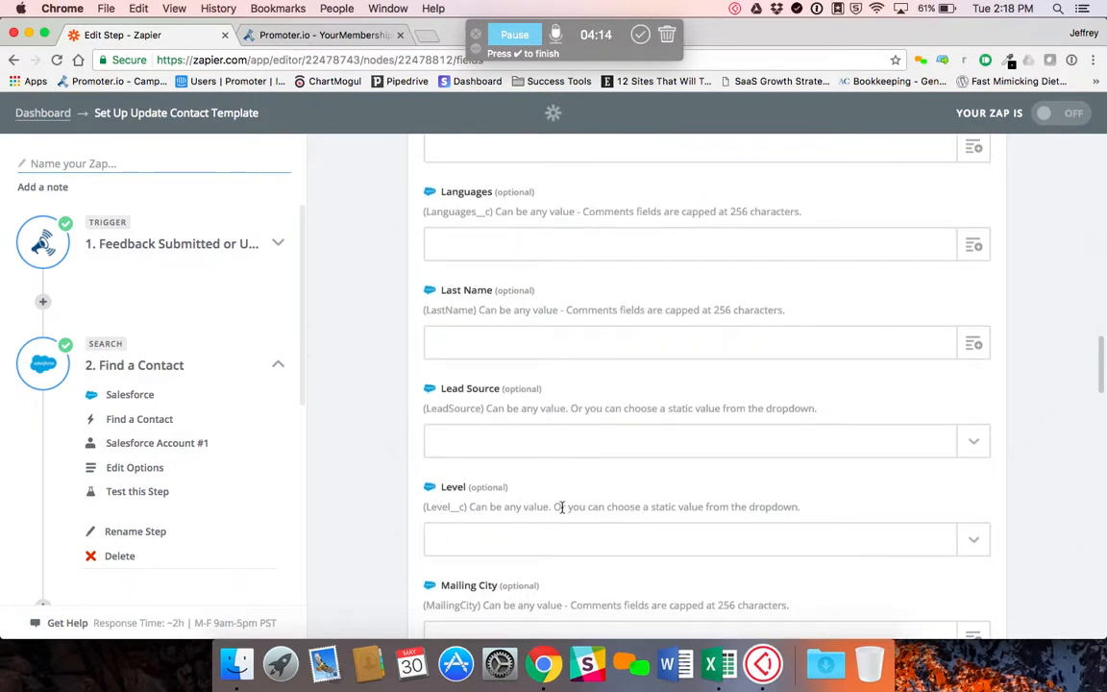
scroll(563, 507, "down", 9)
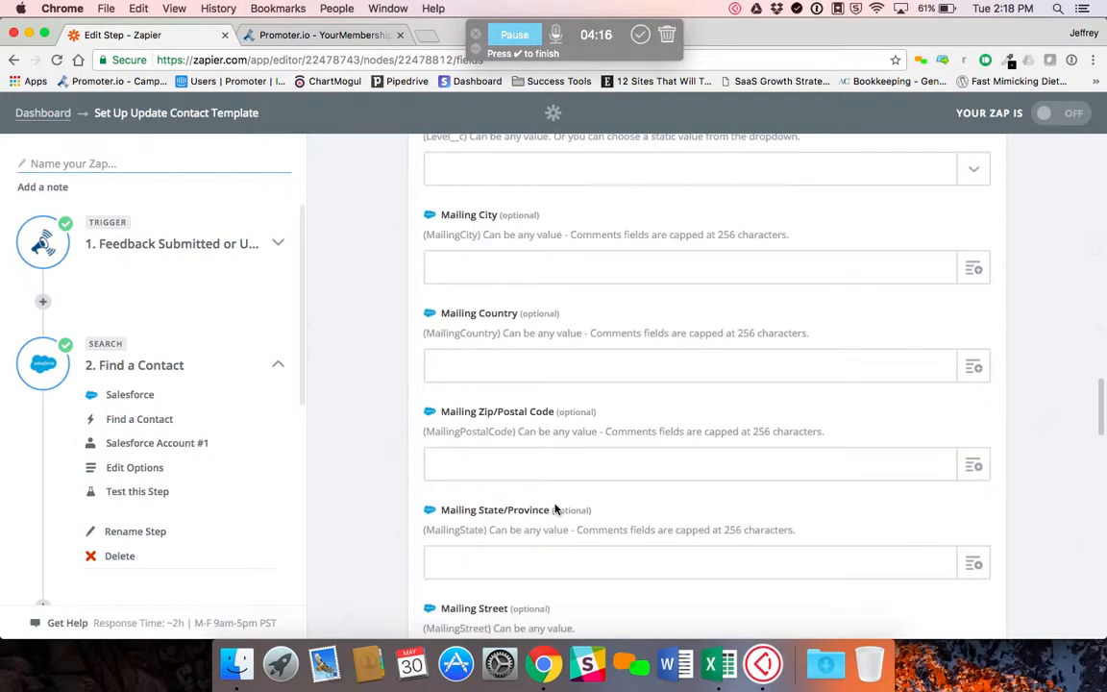
scroll(555, 508, "down", 9)
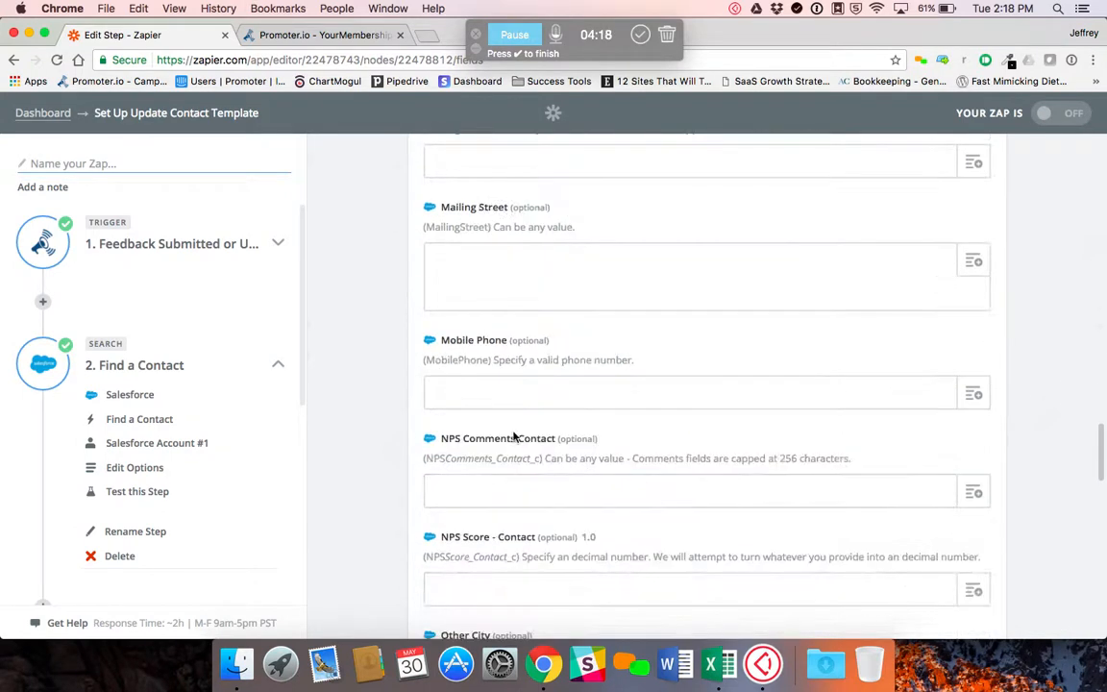
scroll(481, 403, "down", 1)
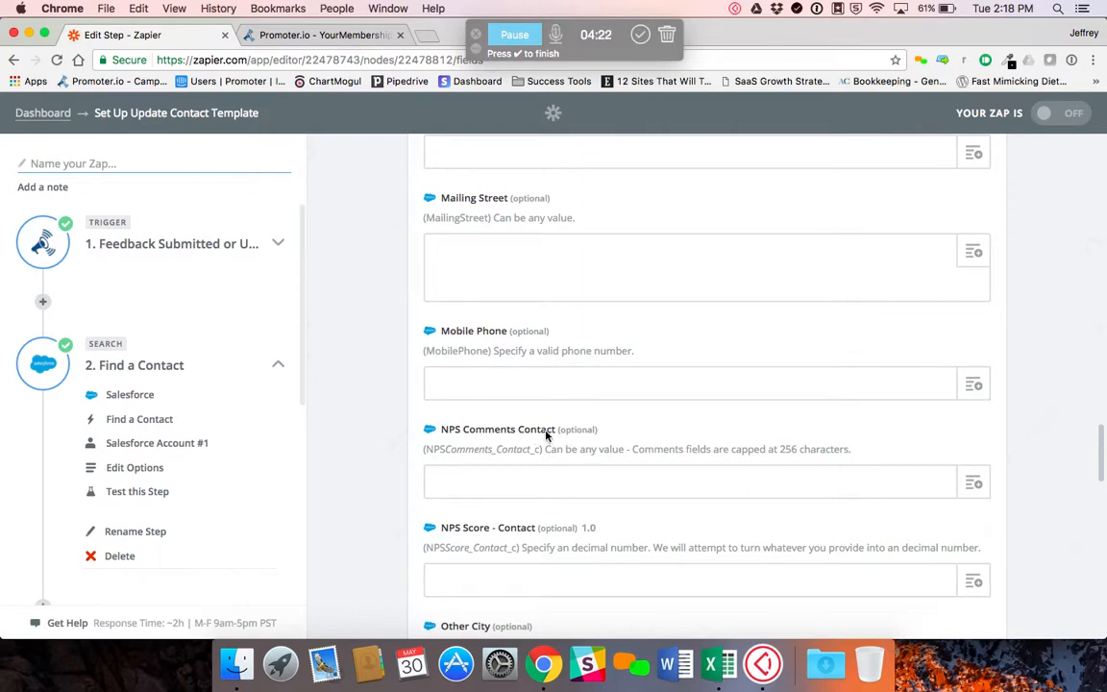
left_click(975, 484)
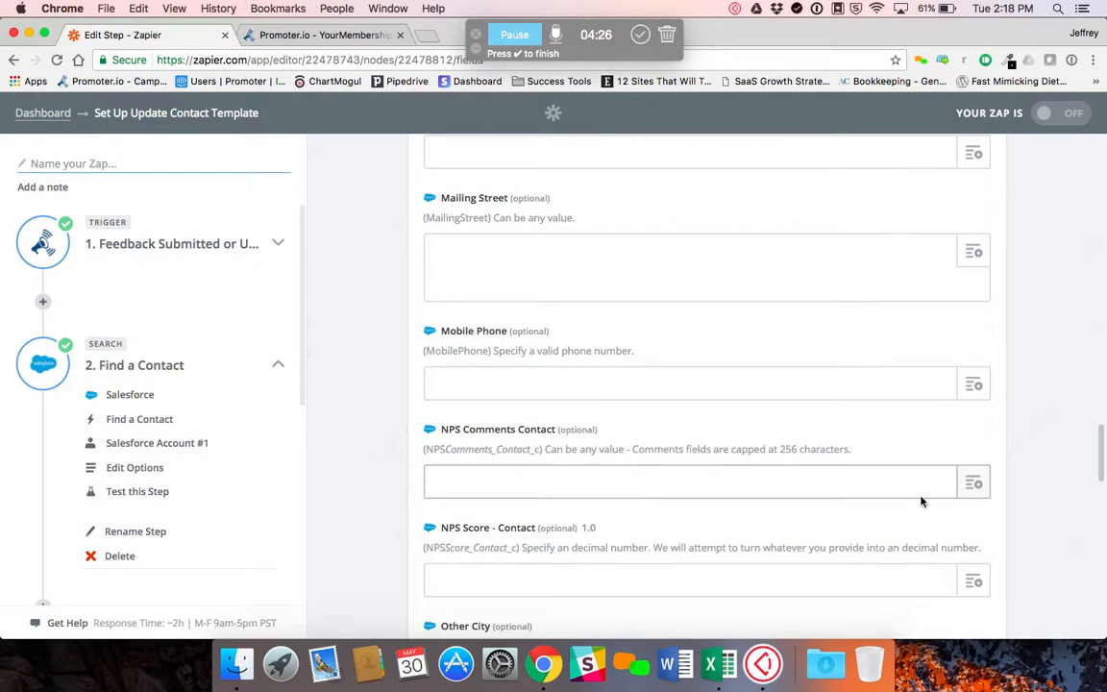
left_click(976, 487)
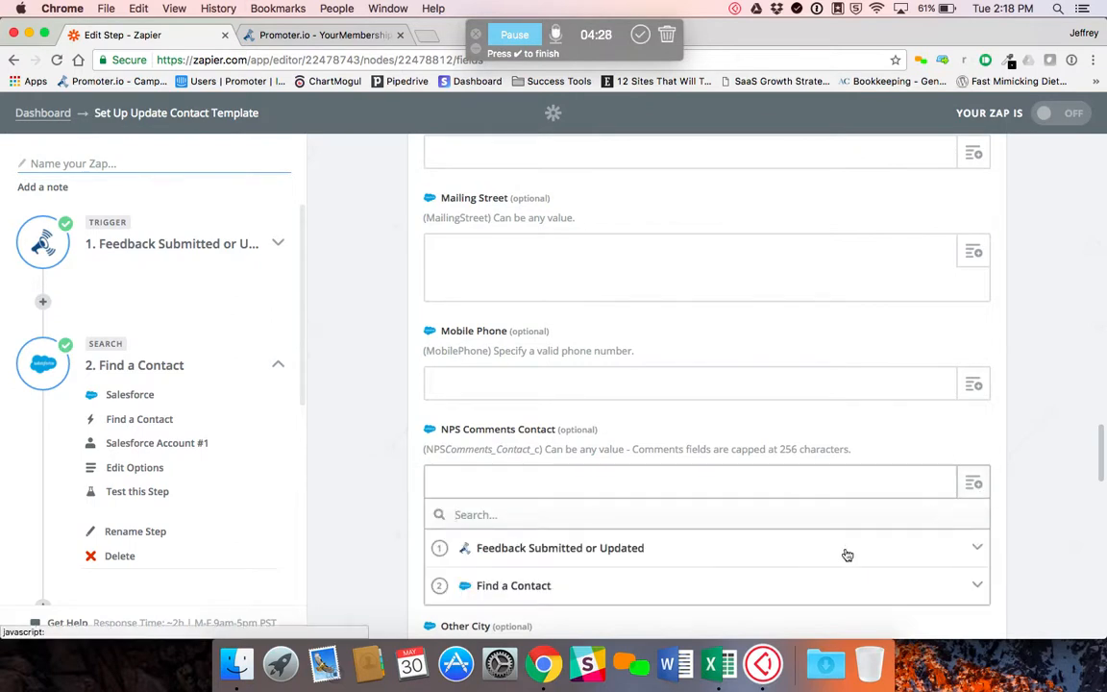
left_click(444, 549)
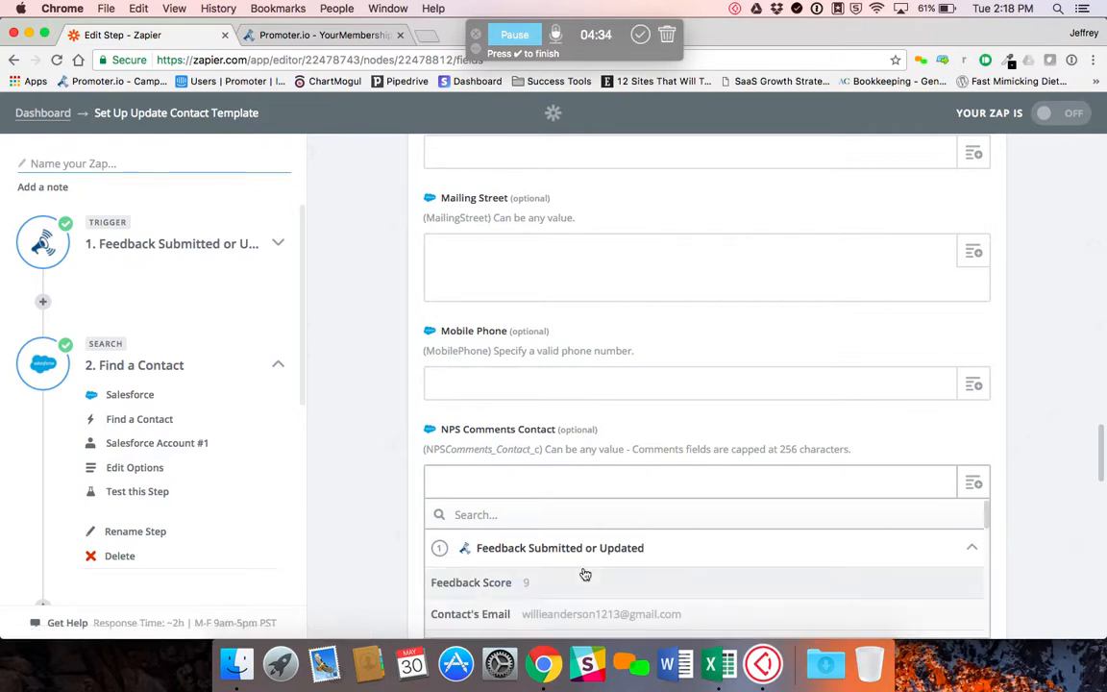
scroll(567, 591, "down", 3)
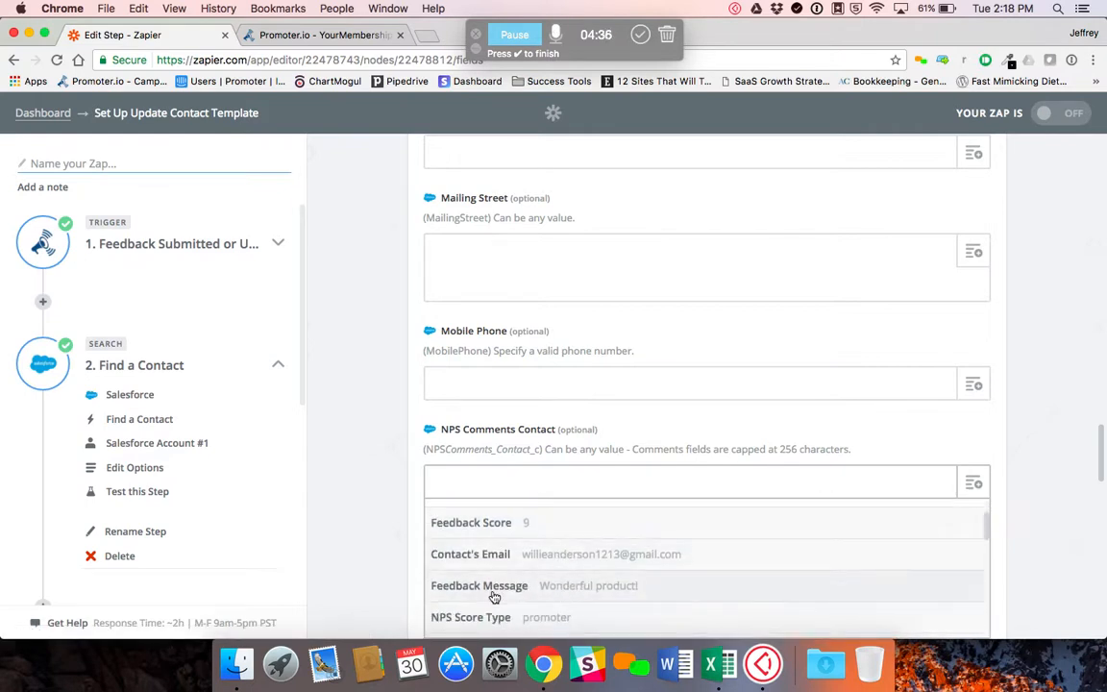
left_click(605, 586)
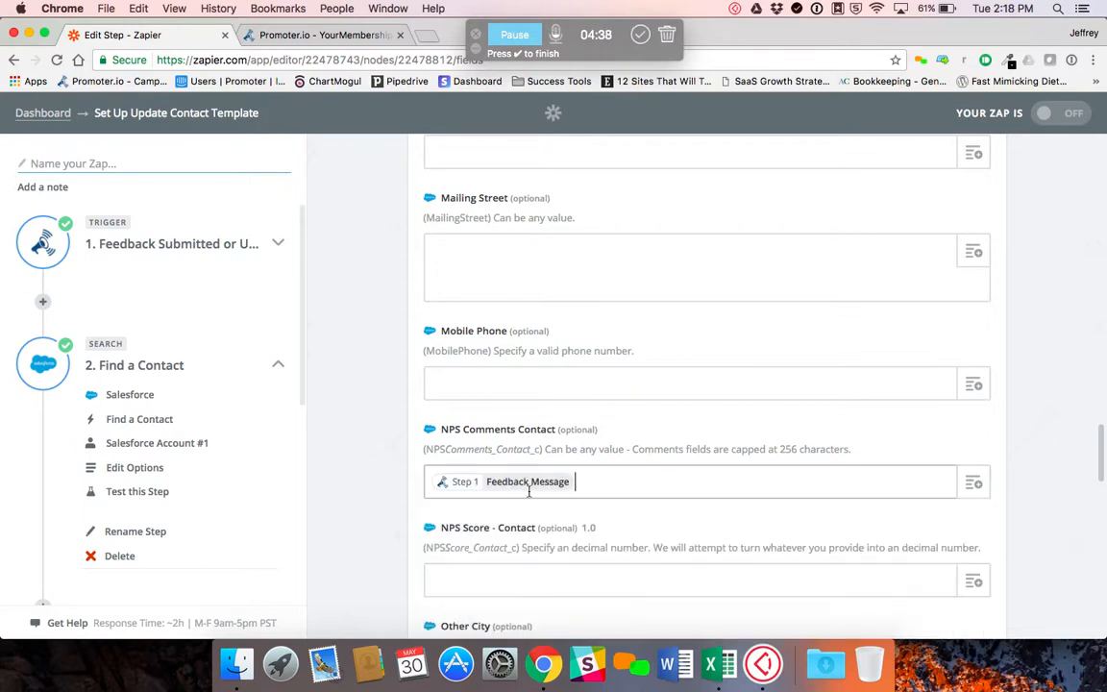
Map the NPS Score - Contact field to the Feedback Score from step 1
scroll(1003, 526, "down", 2)
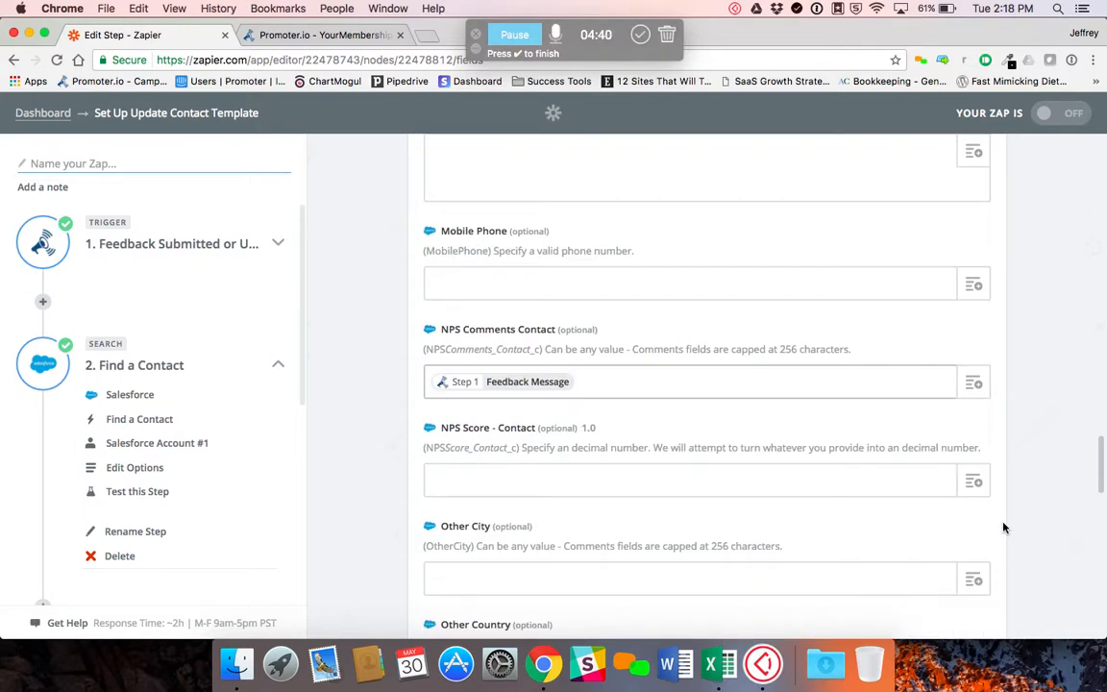
left_click(976, 479)
left_click(485, 548)
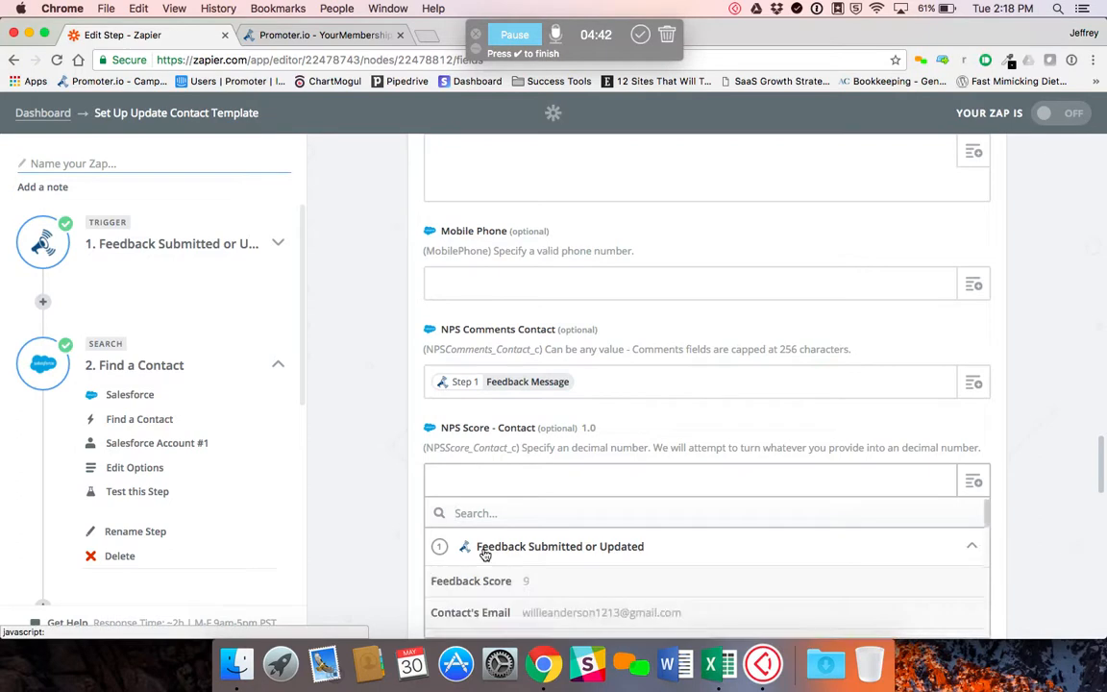
left_click(502, 579)
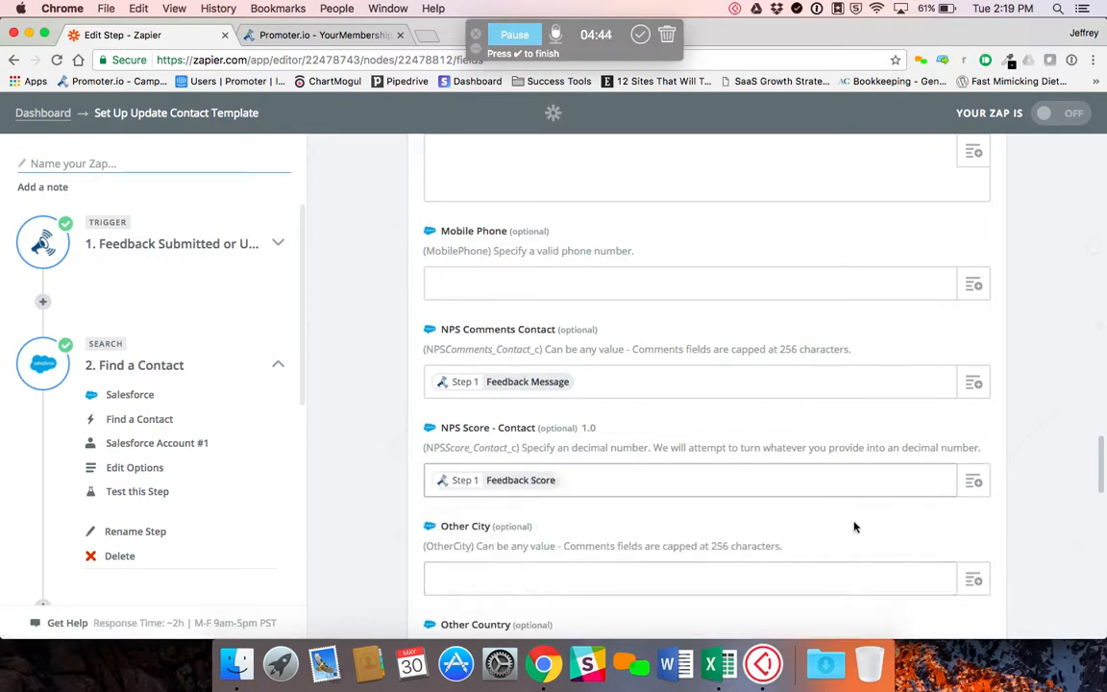
Examine the other Feedback Submitted or Updated values available for mapping, from score type and follow-up link to dates, identifiers and tags
scroll(989, 462, "down", 1)
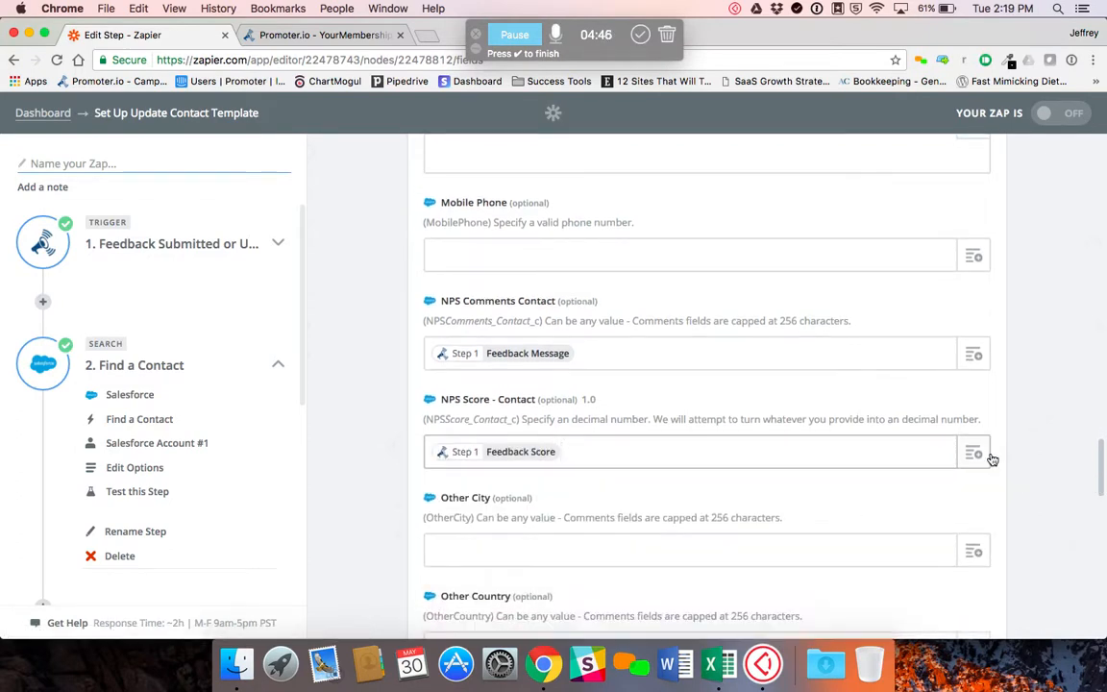
left_click(975, 455)
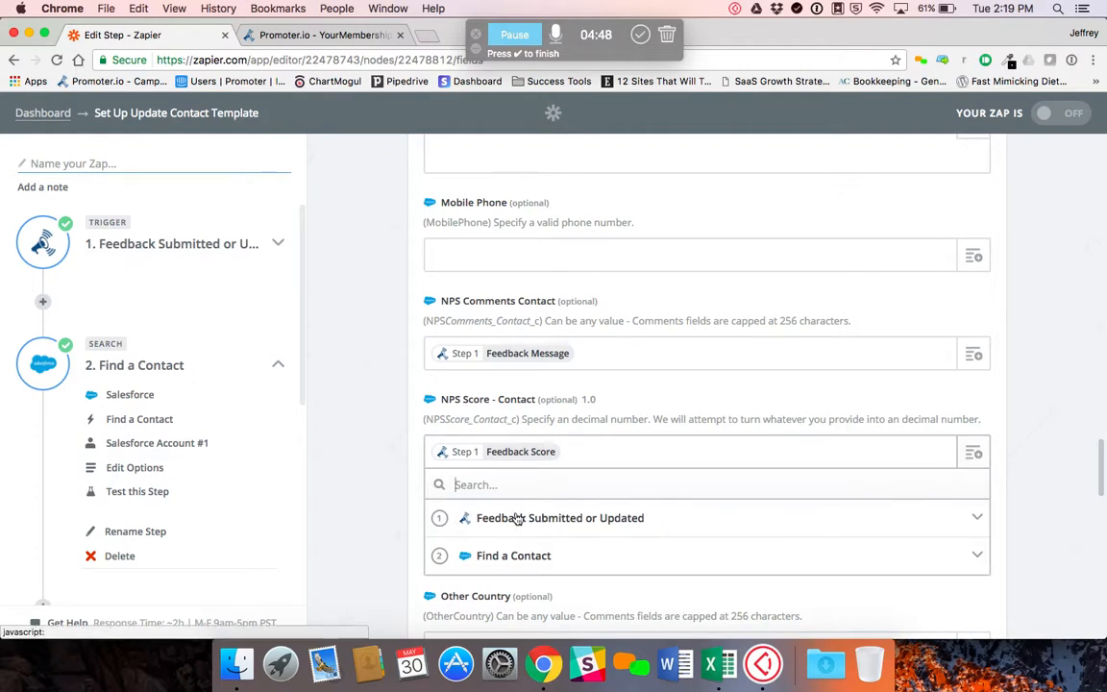
left_click(440, 520)
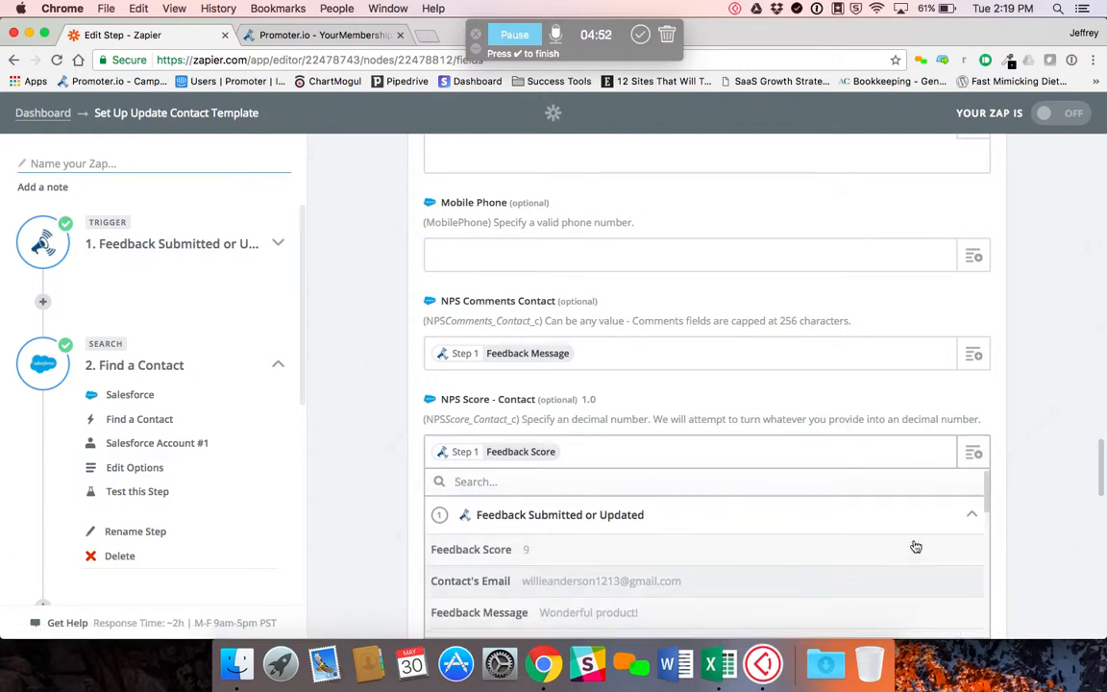
scroll(803, 583, "down", 2)
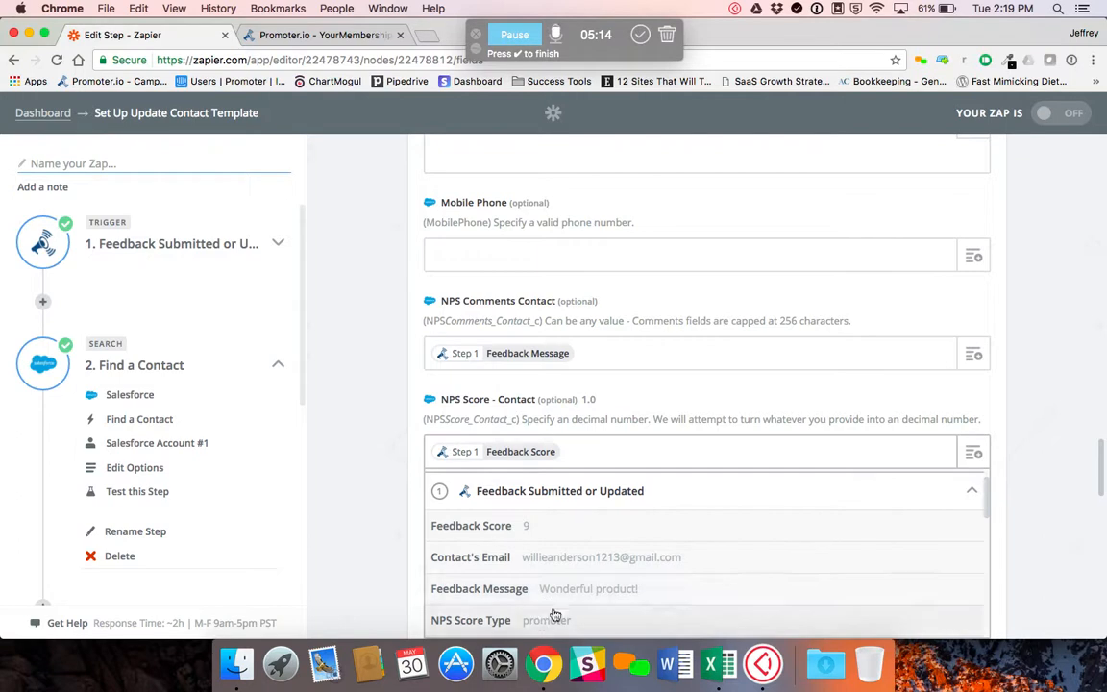
scroll(577, 586, "down", 2)
scroll(602, 587, "down", 1)
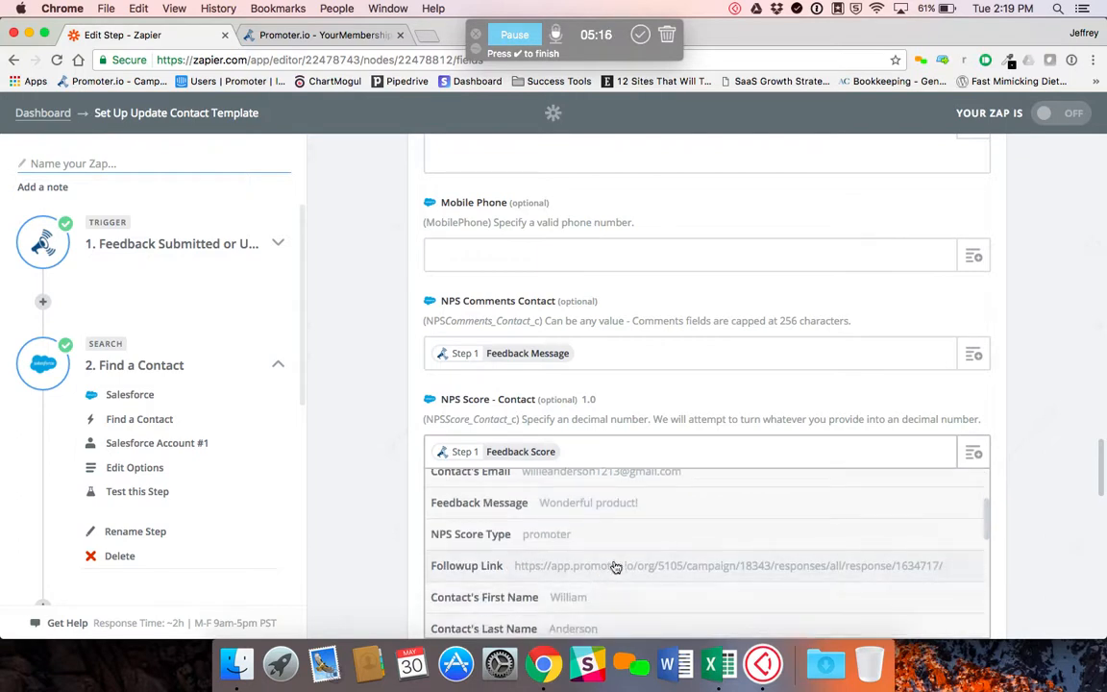
scroll(637, 593, "down", 2)
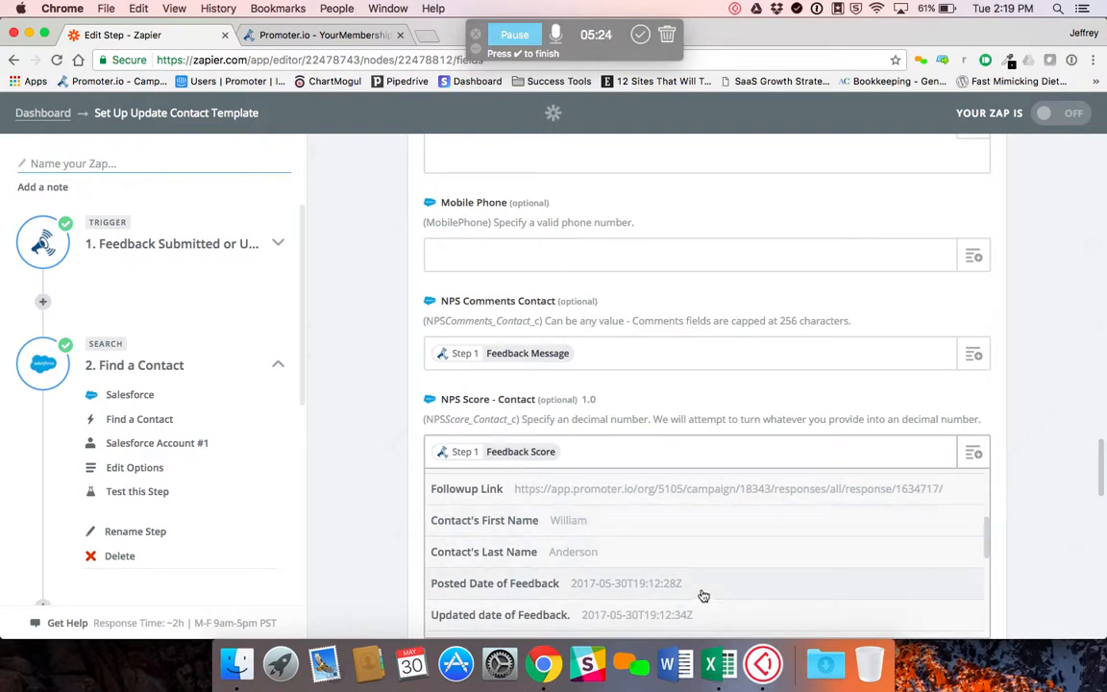
scroll(704, 596, "down", 5)
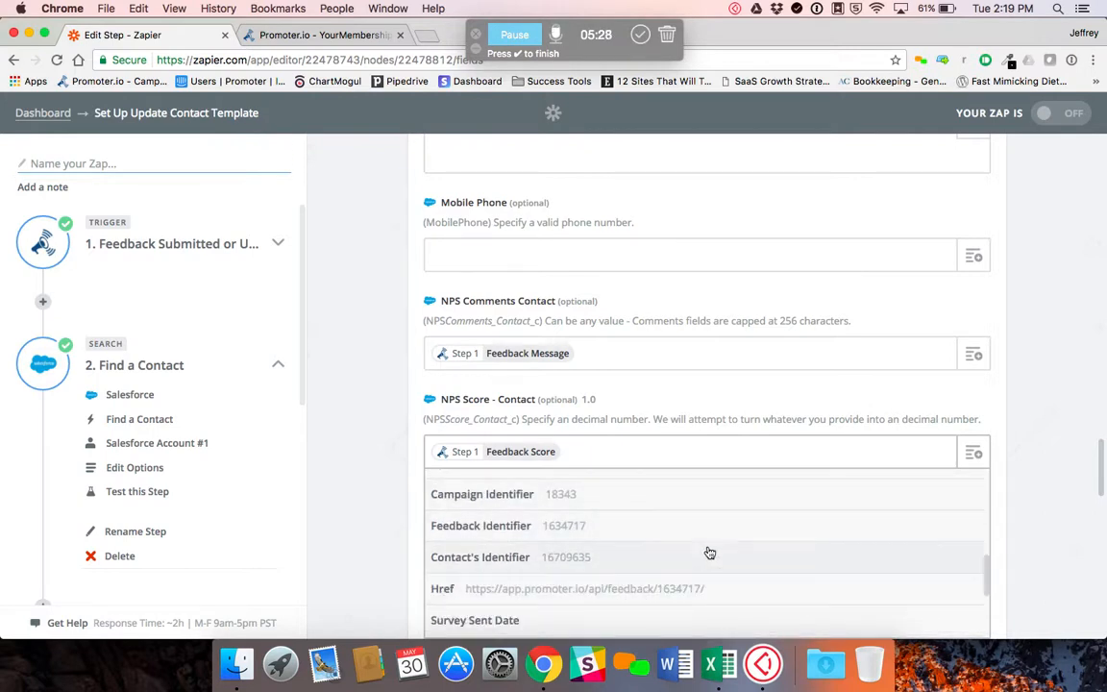
scroll(709, 552, "down", 3)
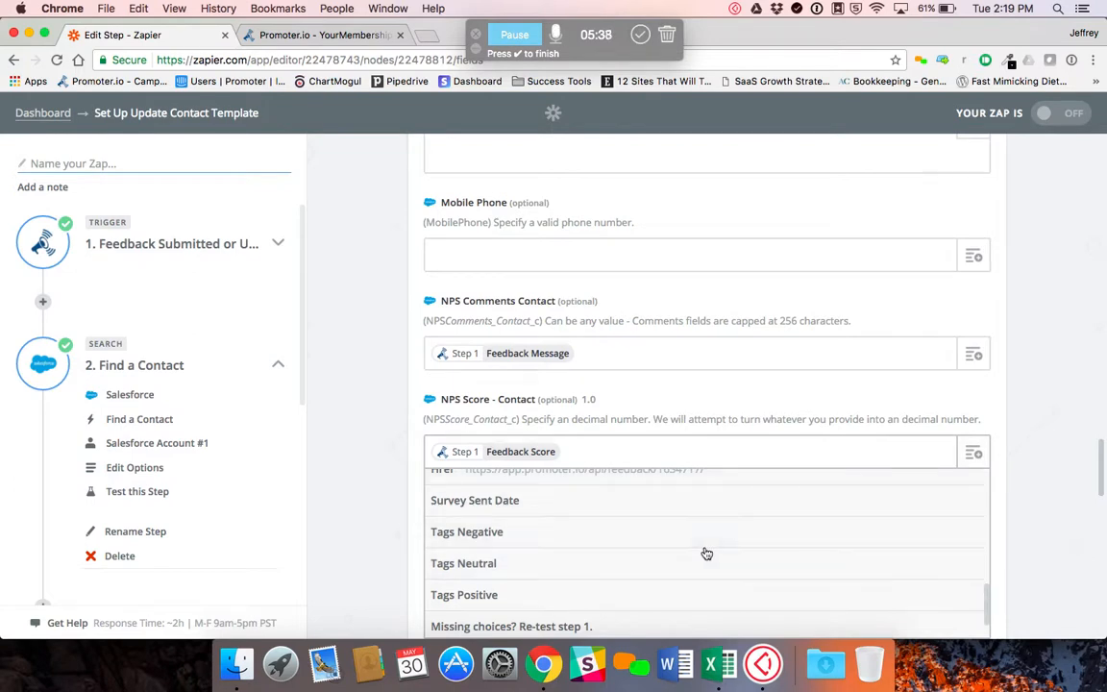
left_click(990, 370)
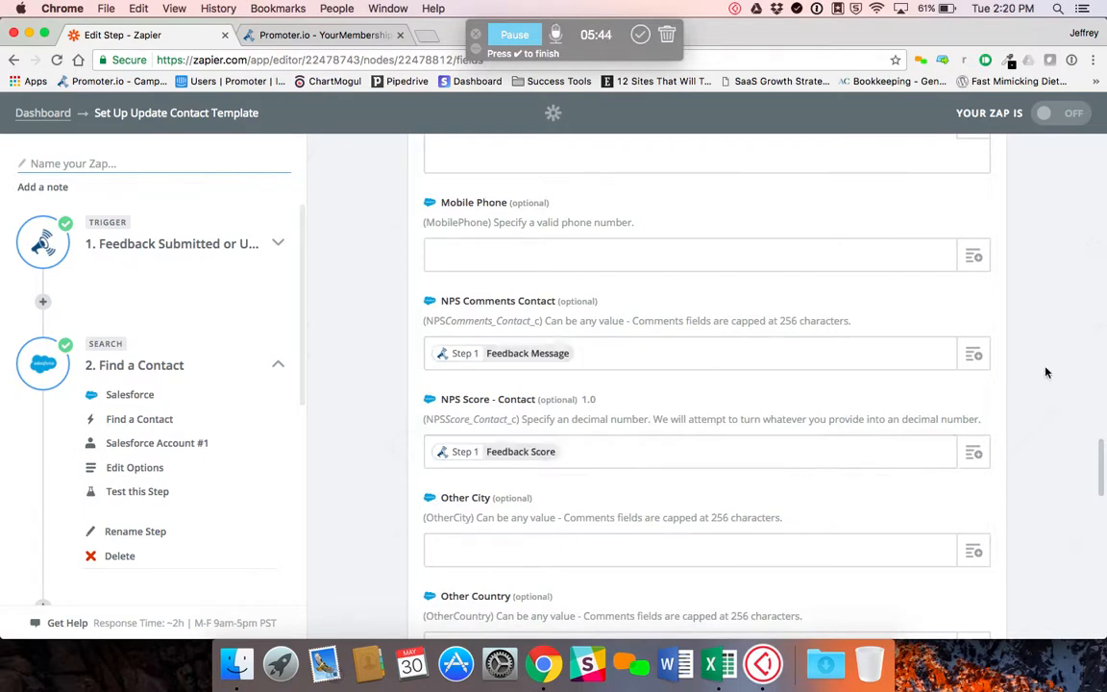
Save the contact field mapping and run the Salesforce update test to finish setting up the Zap
scroll(1042, 389, "down", 15)
left_click(939, 563)
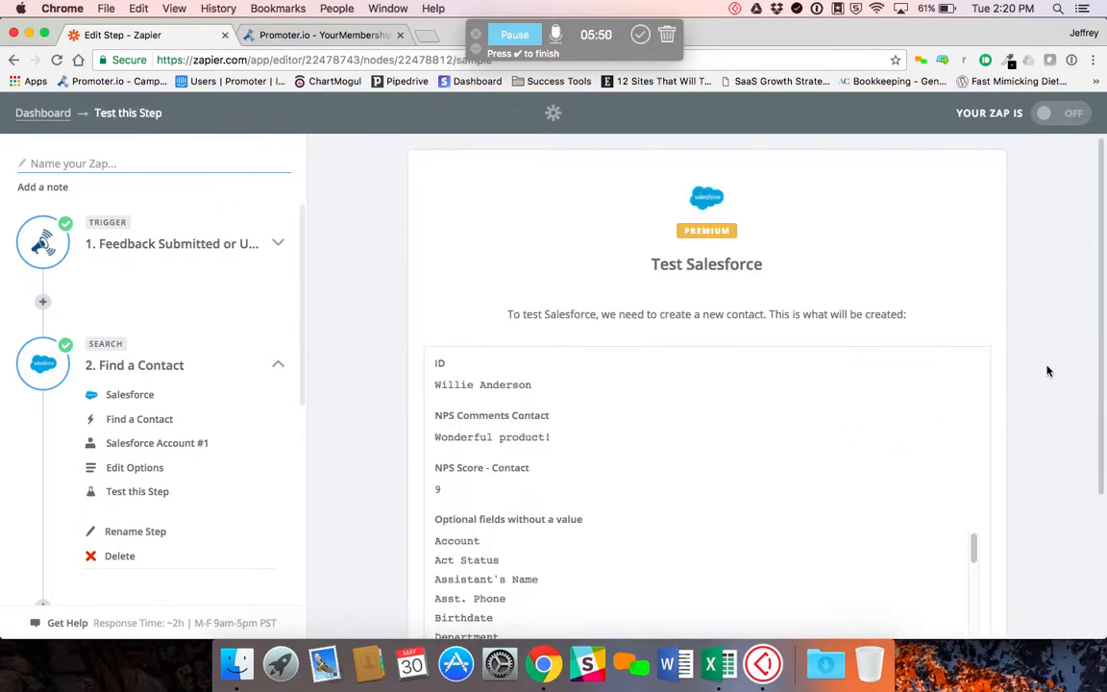
scroll(1037, 373, "down", 2)
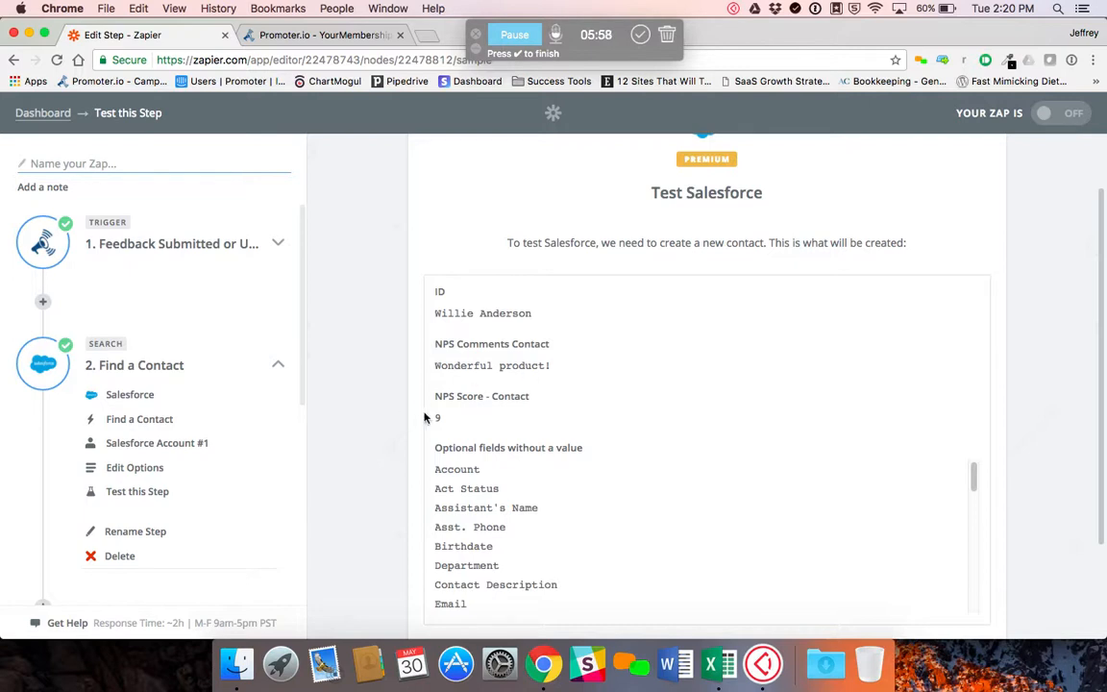
scroll(999, 440, "down", 3)
scroll(816, 404, "down", 4)
scroll(807, 415, "down", 10)
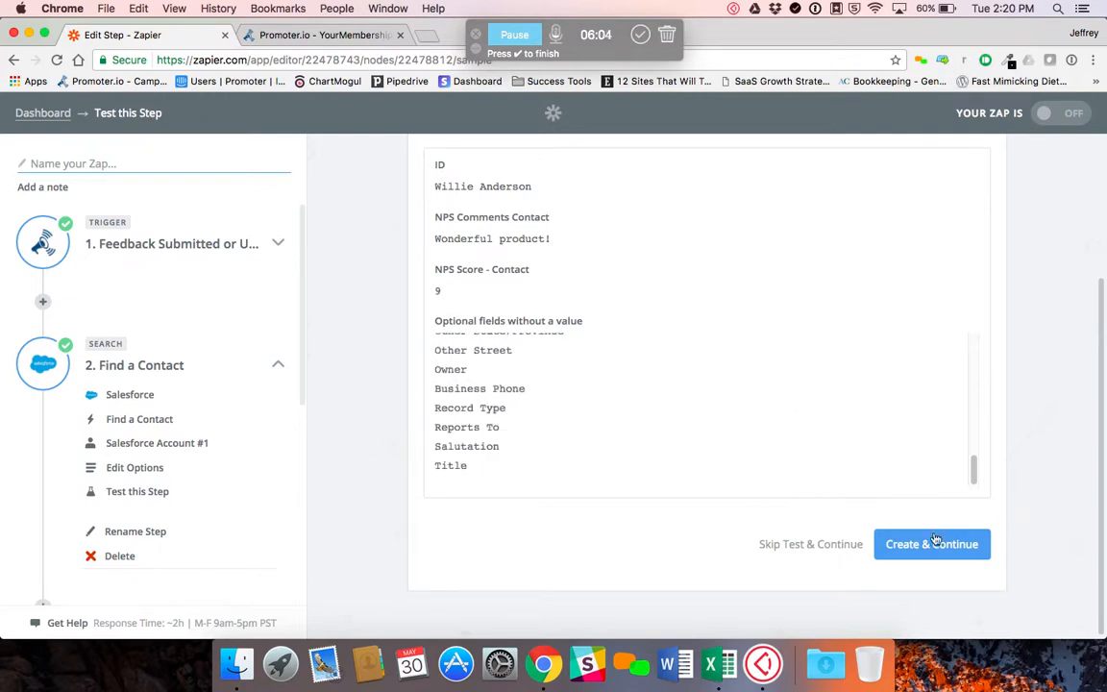
left_click(915, 546)
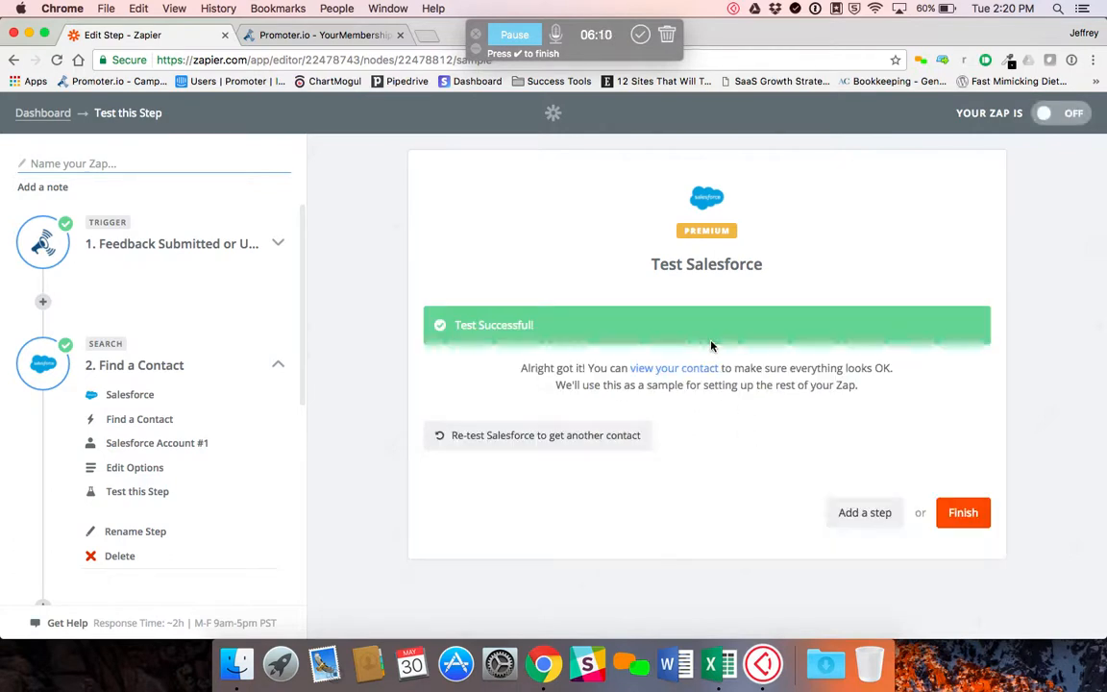
left_click(964, 513)
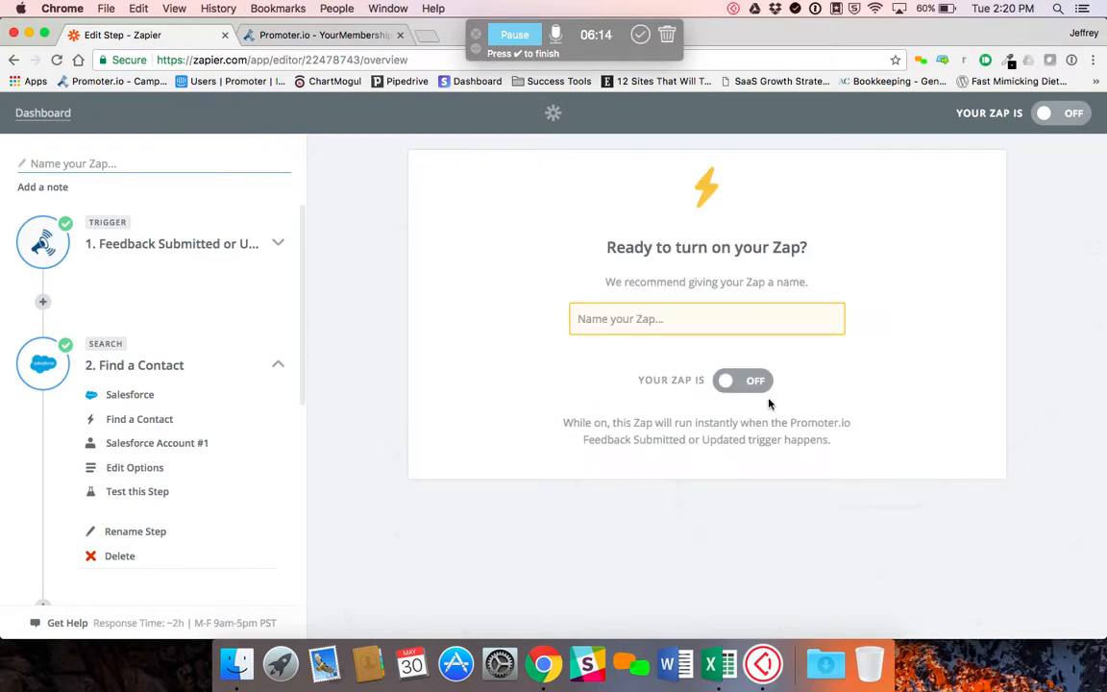